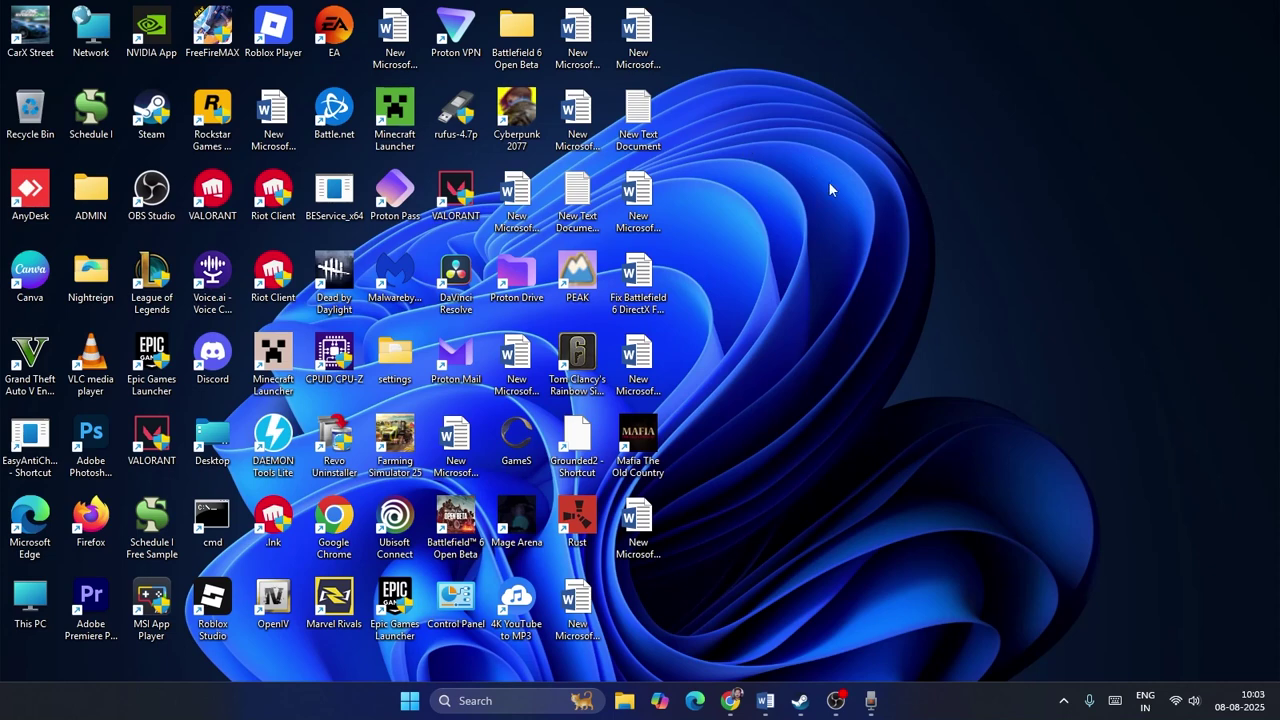
- Minimize Steam, then open Windows Security's Exploit protection Programme settings list showing bf6event.exe
left_click(799, 702)
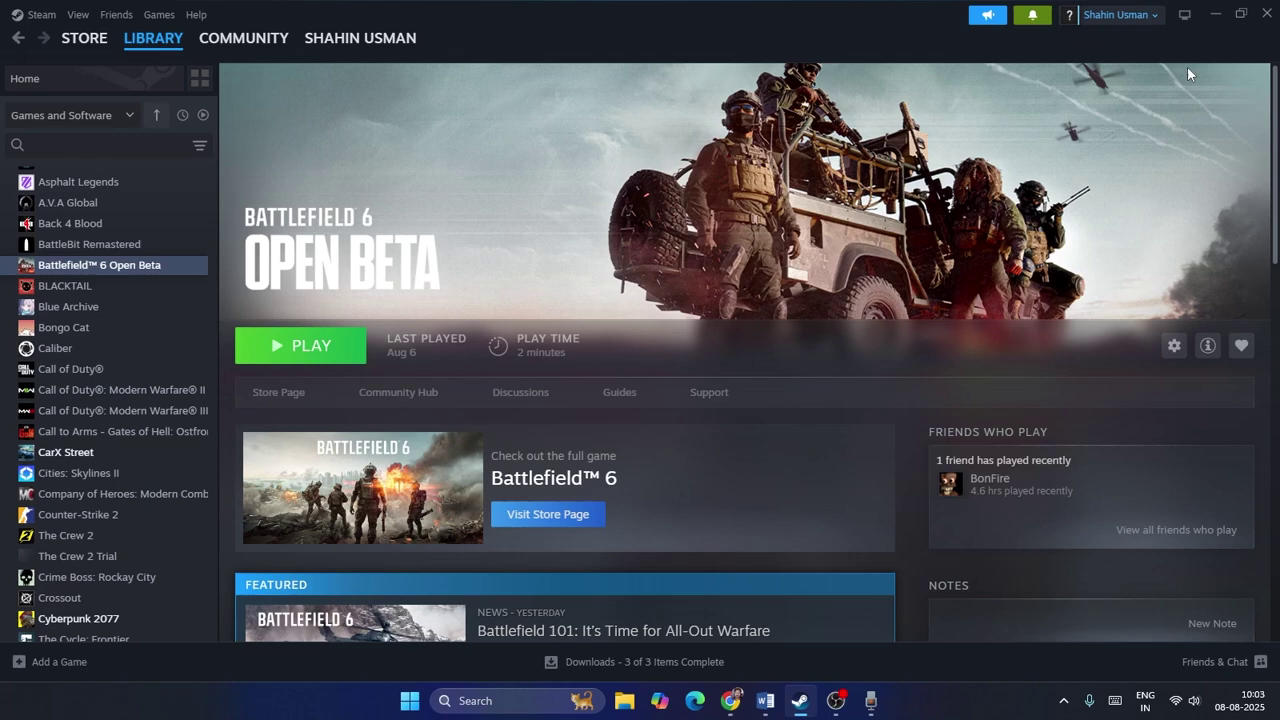
left_click(1216, 17)
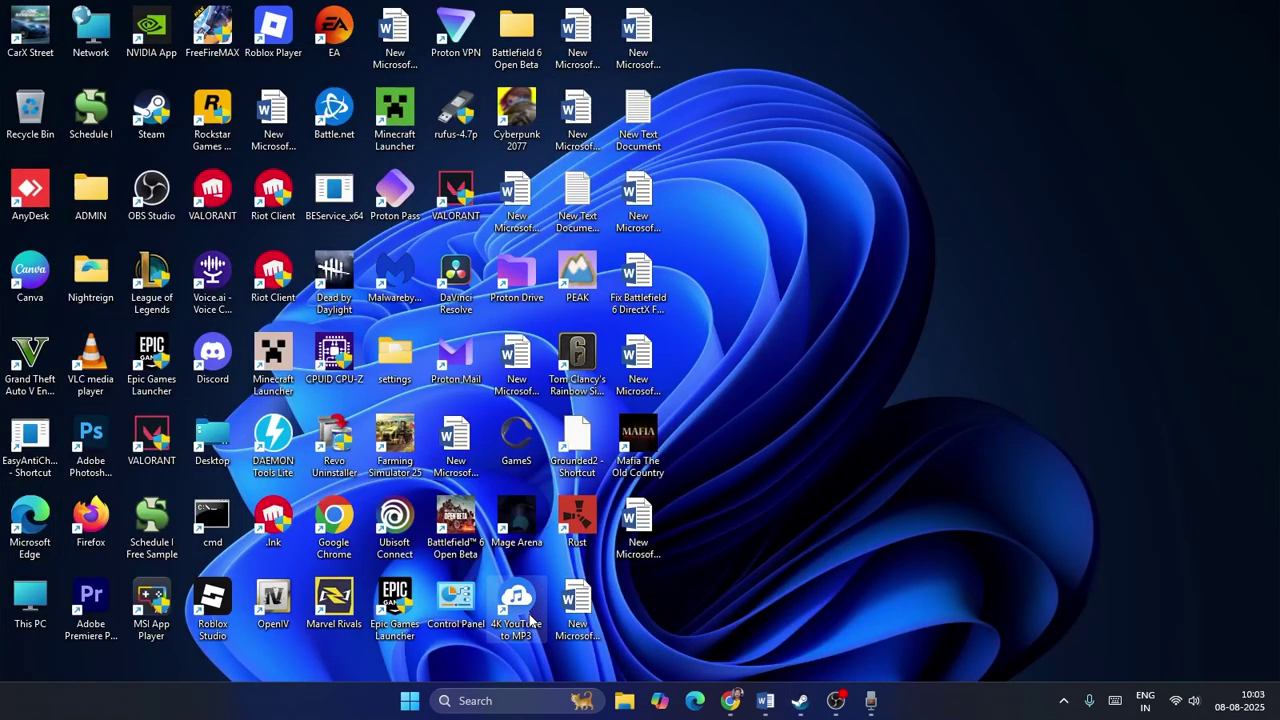
left_click(484, 701)
type("wind")
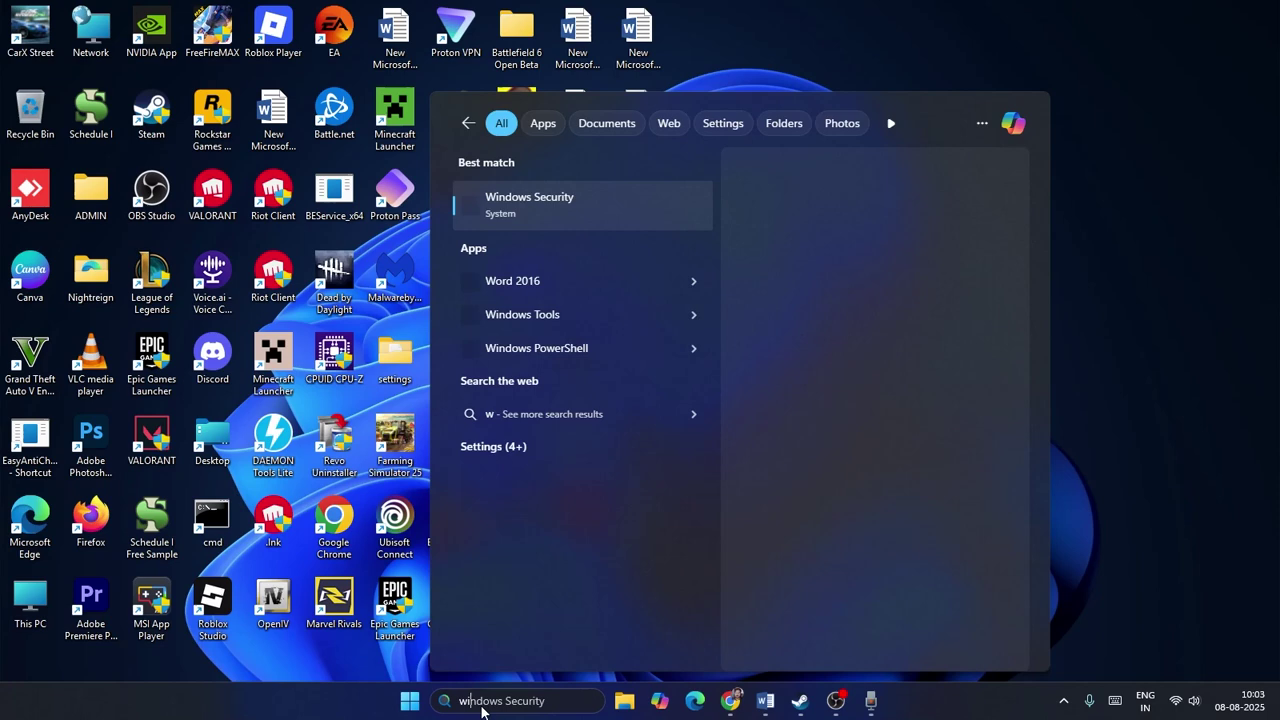
type("ows")
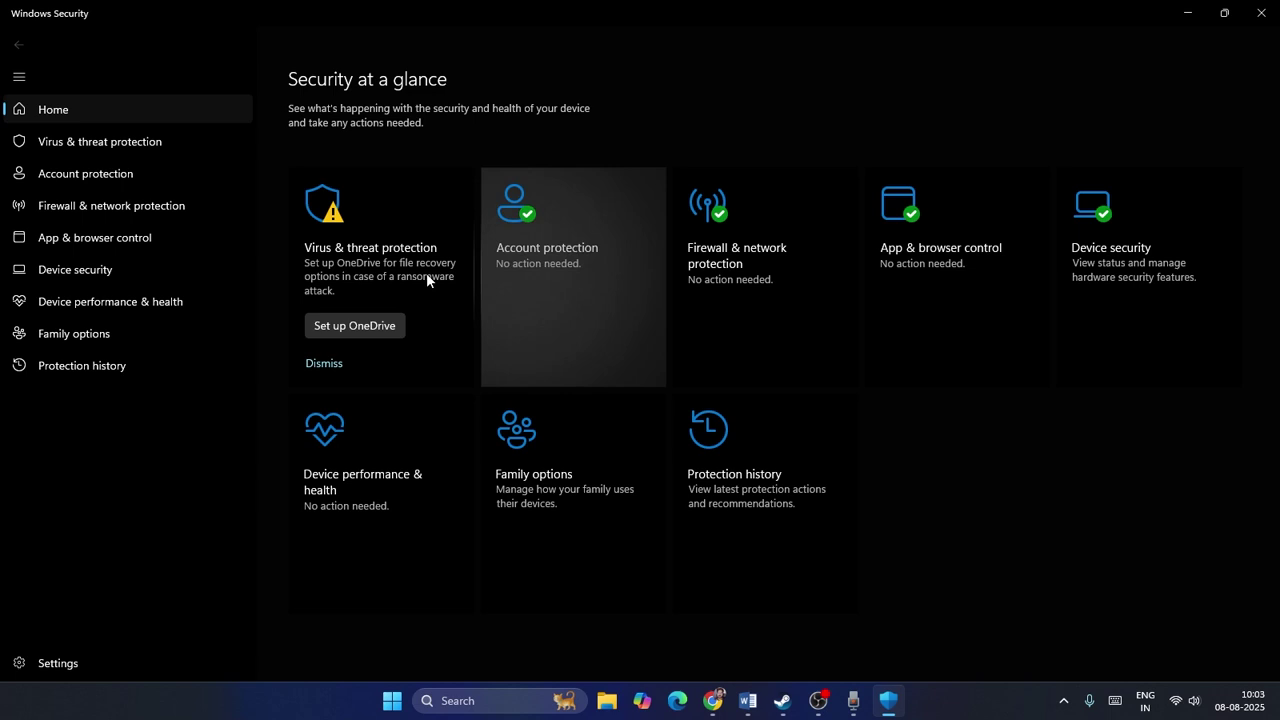
left_click(121, 237)
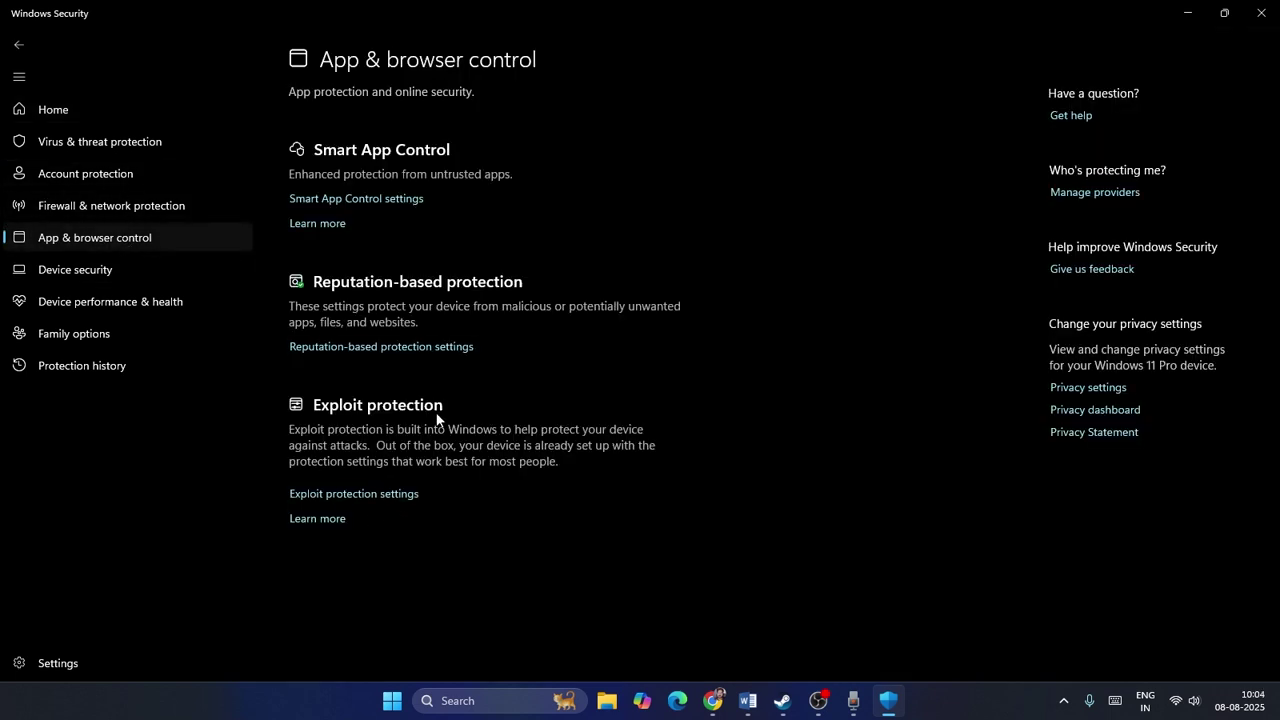
left_click(382, 493)
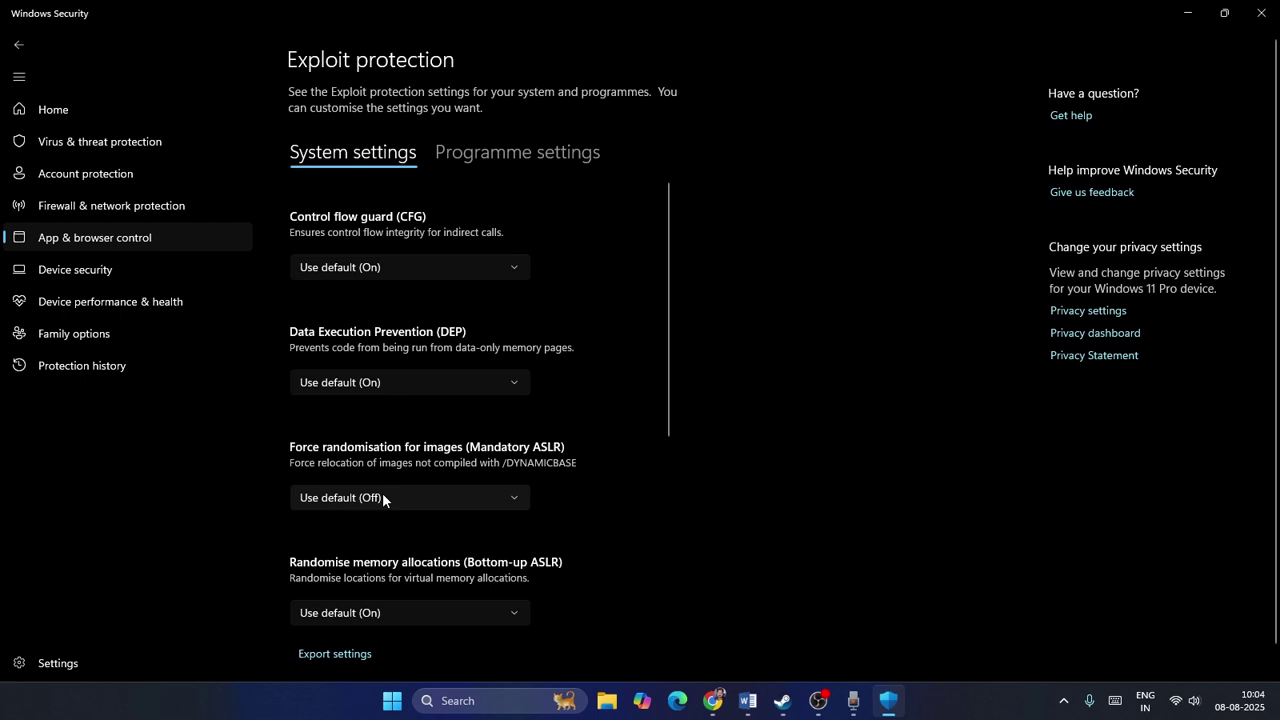
left_click(515, 155)
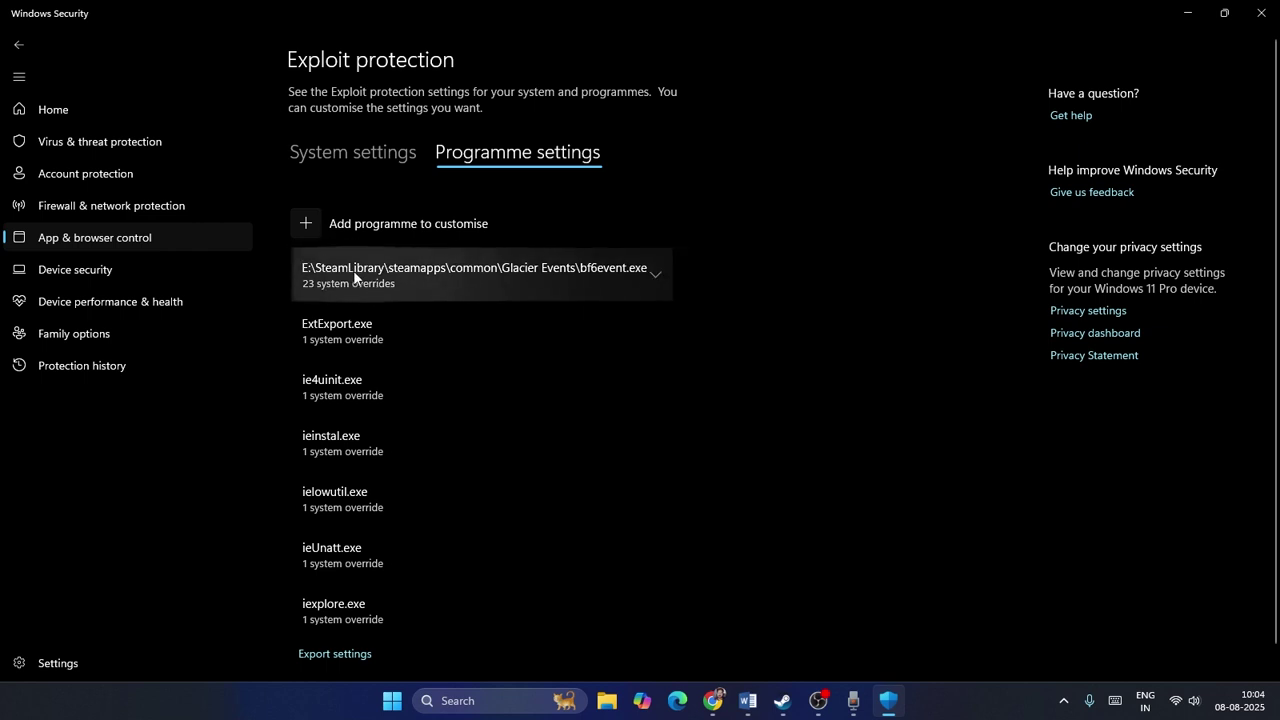
- Add bf6event.exe by exact path from E:\SteamLibrary\steamapps\common\Glacier Events to exploit protection
left_click(653, 273)
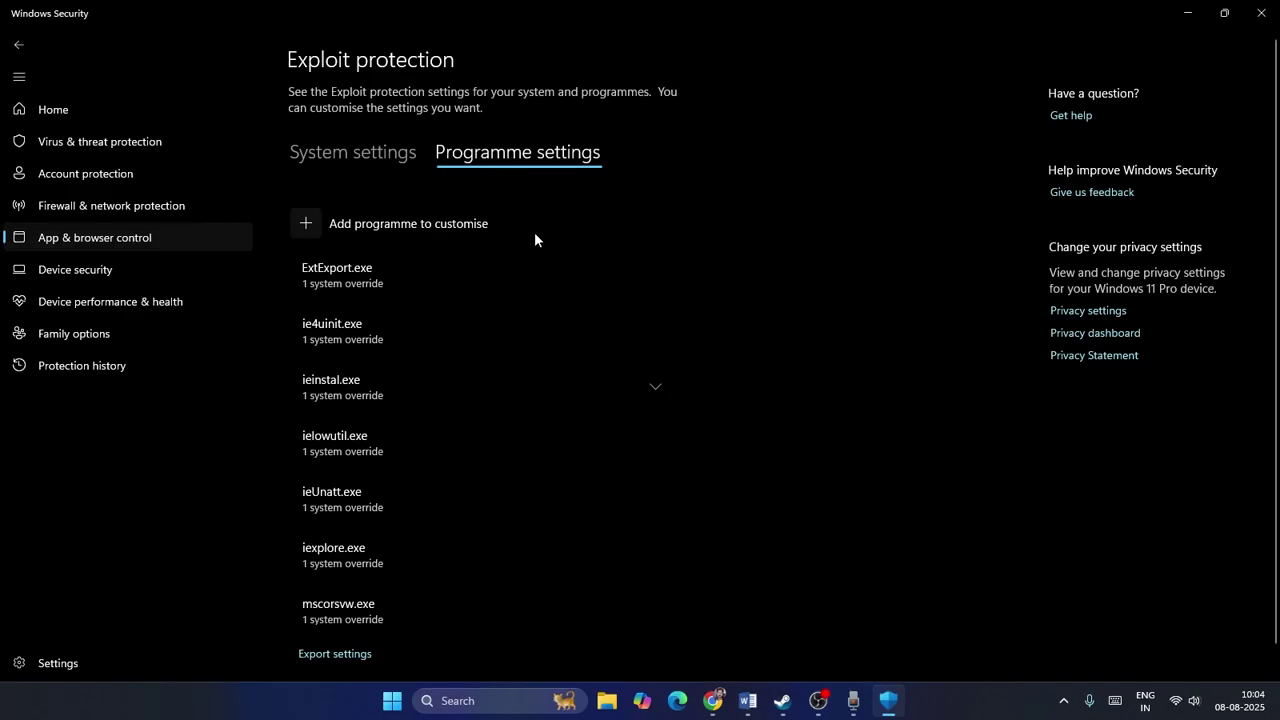
left_click(316, 230)
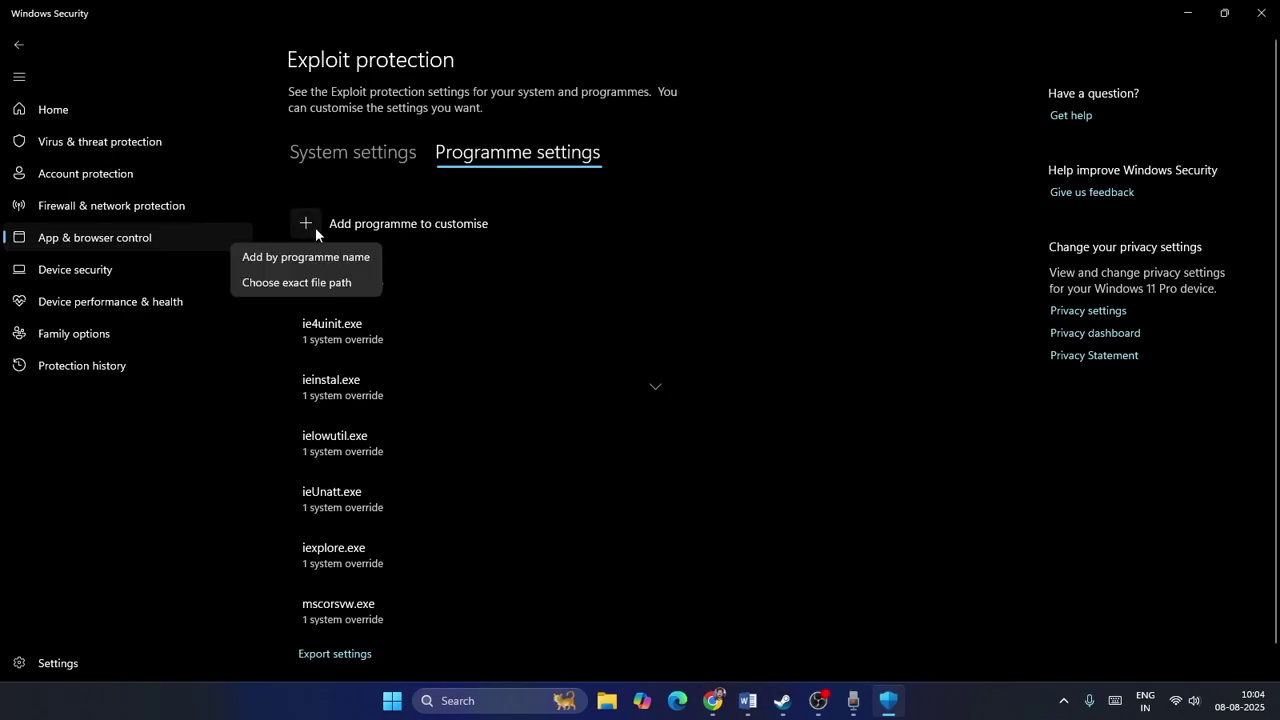
left_click(315, 282)
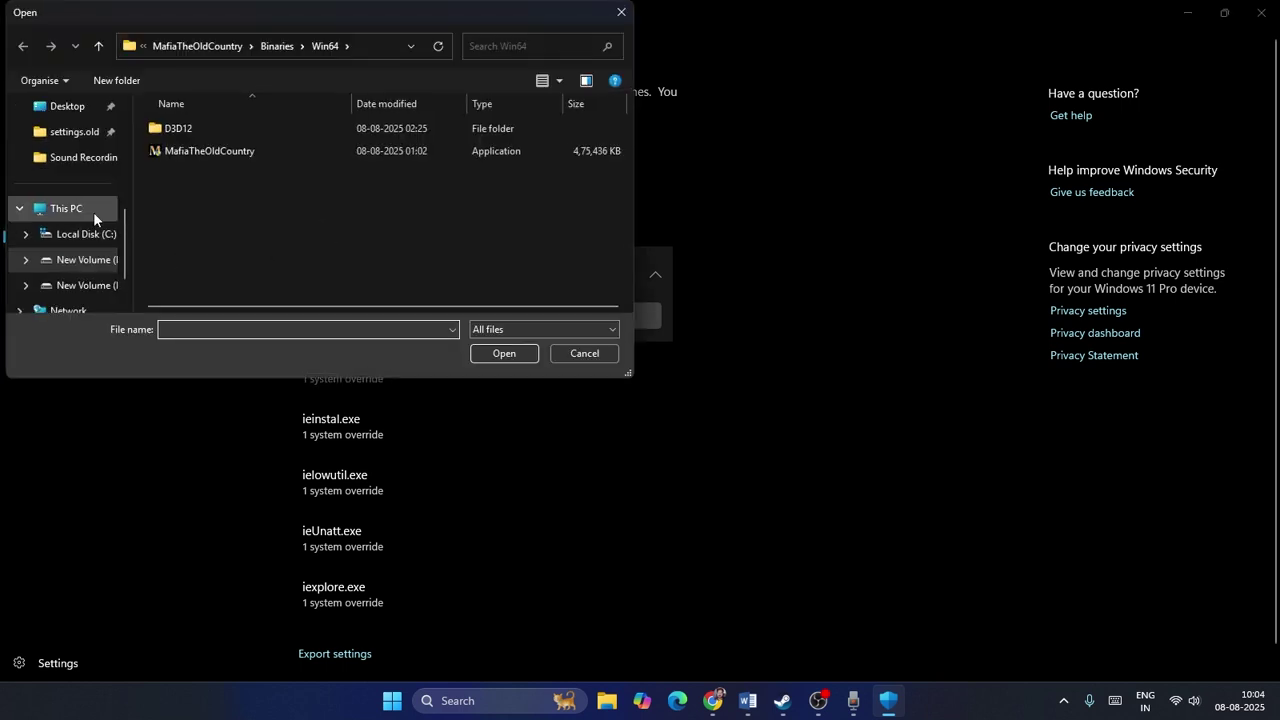
left_click(93, 211)
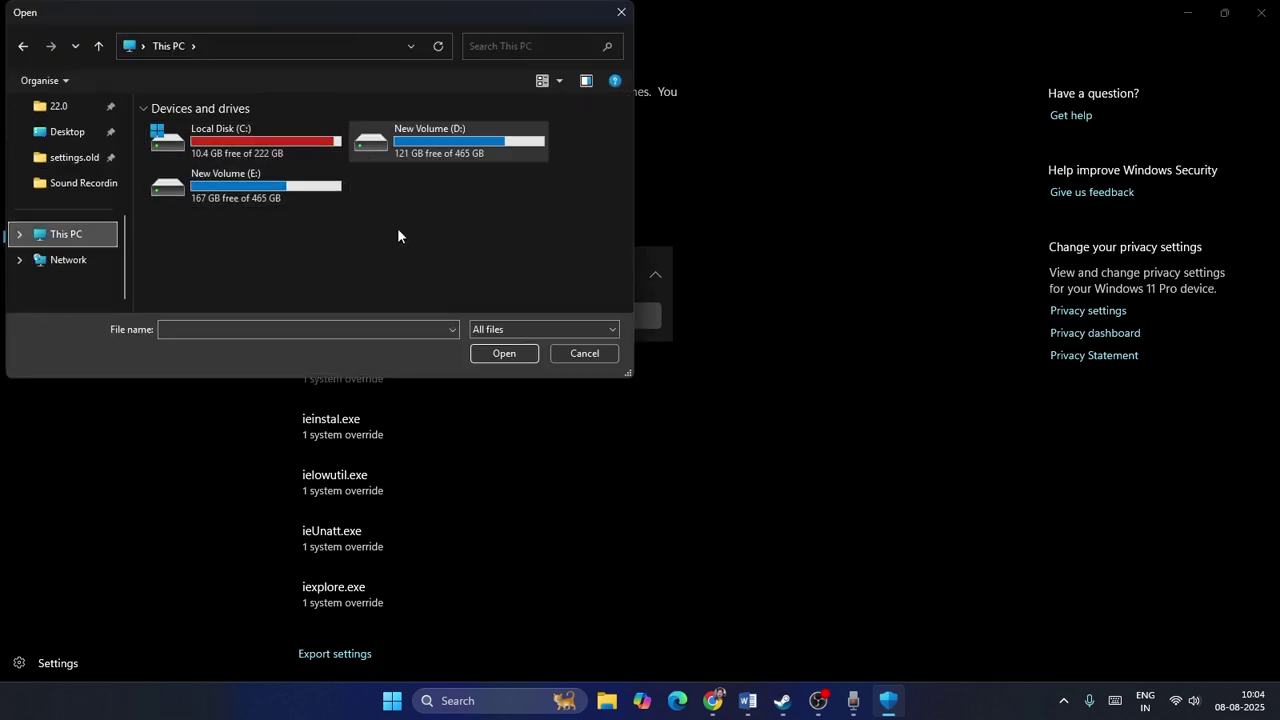
double_click(248, 180)
double_click(213, 196)
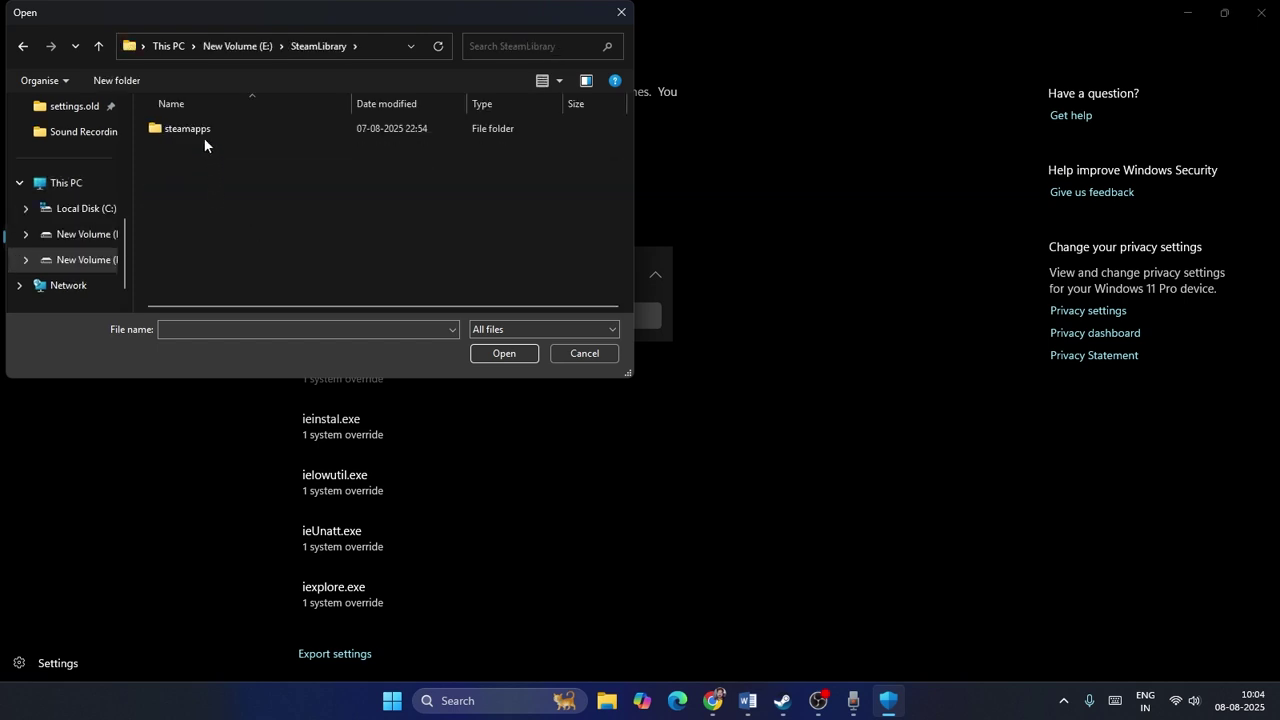
double_click(203, 129)
double_click(203, 129)
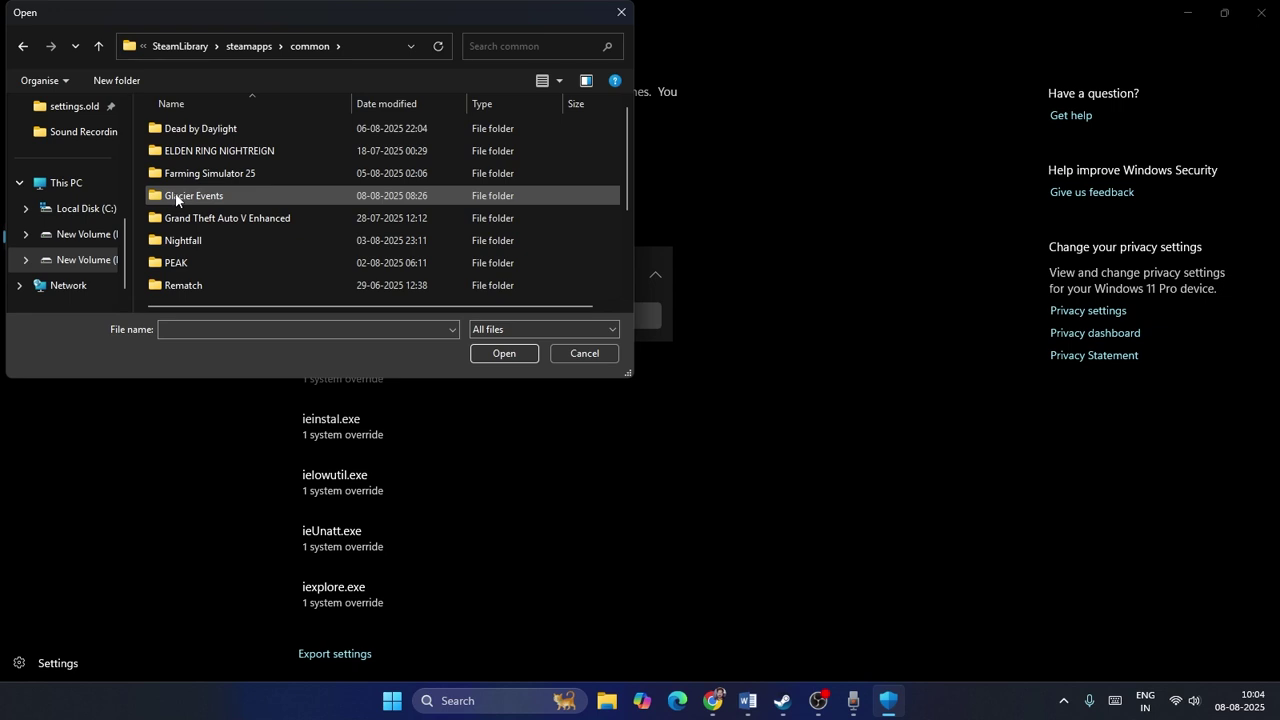
double_click(205, 196)
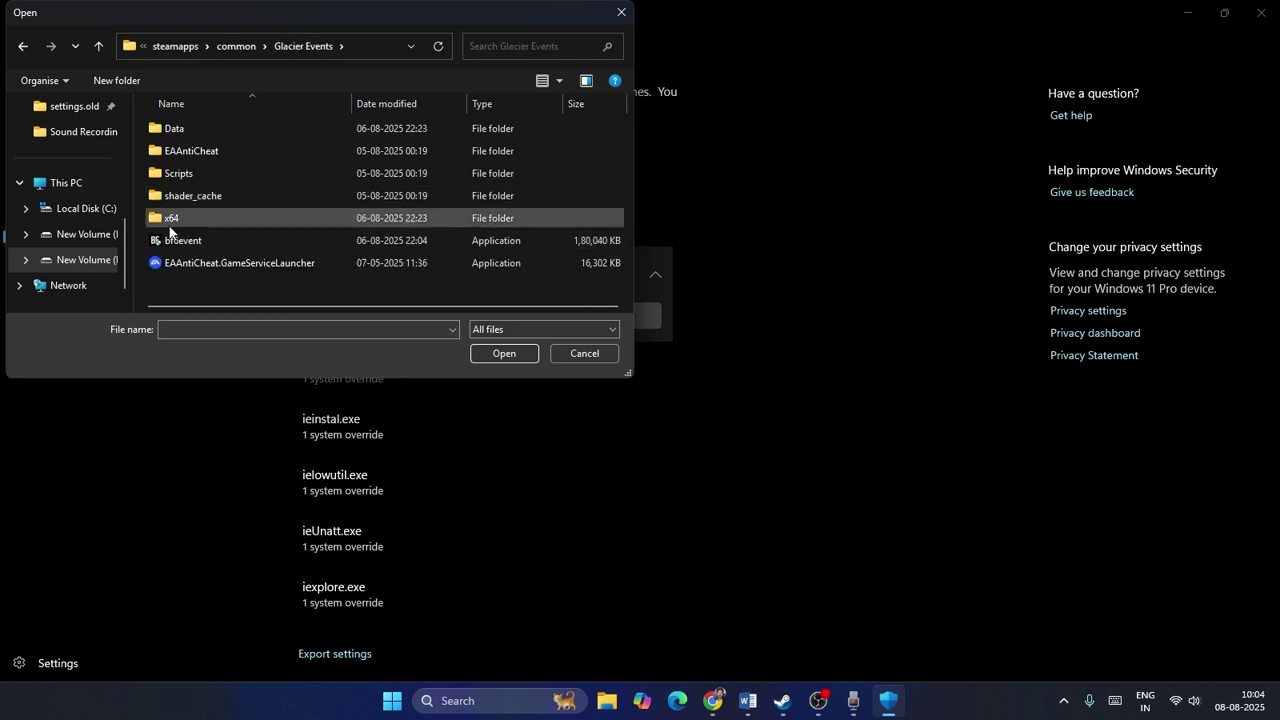
left_click(190, 244)
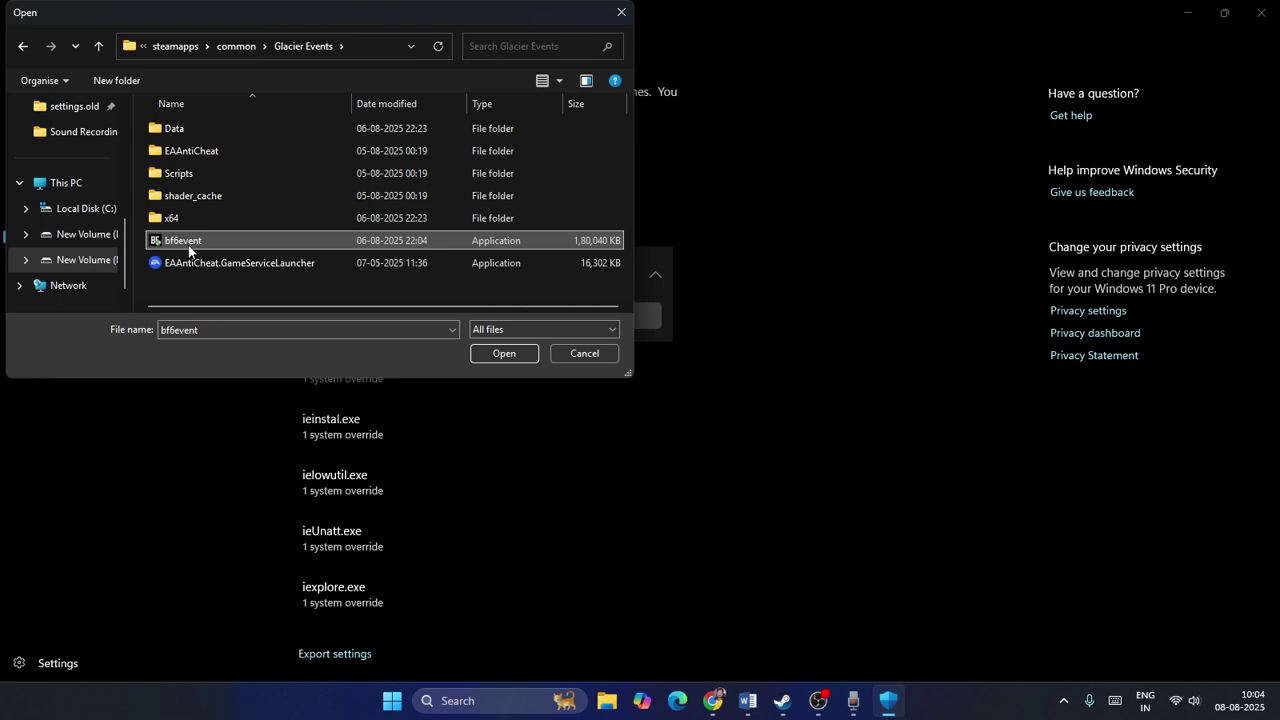
left_click(497, 357)
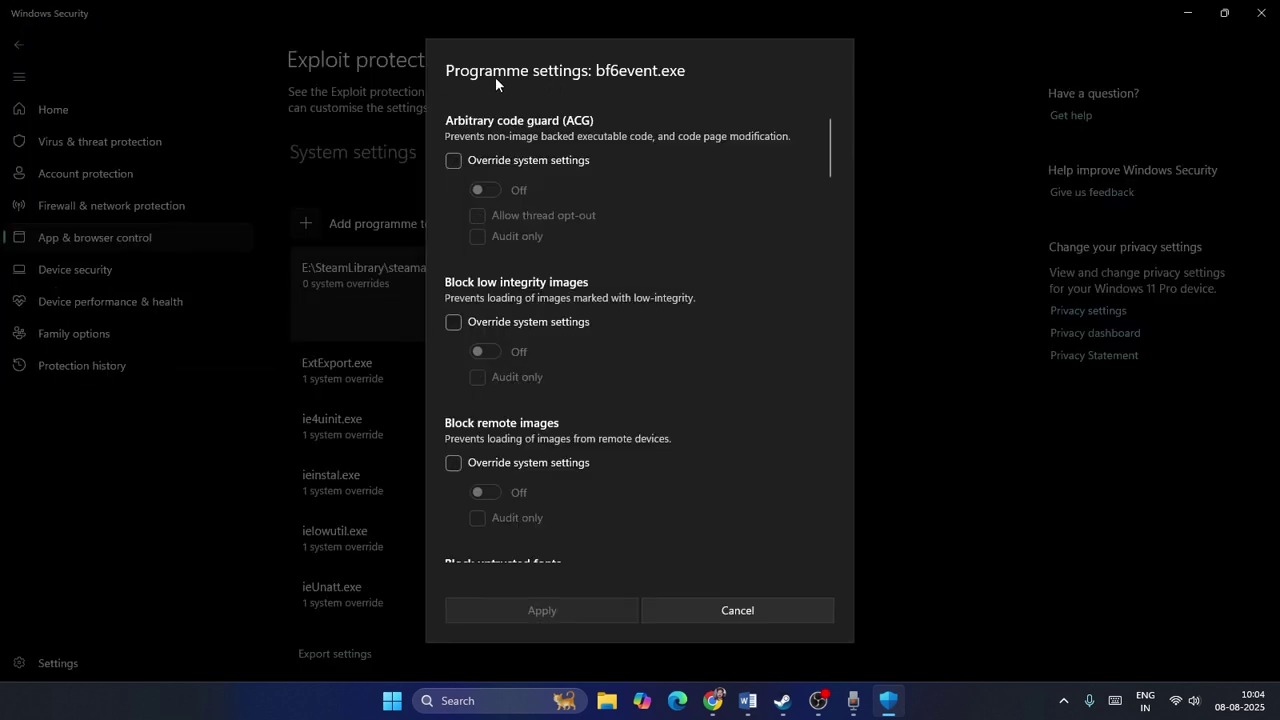
- Override ACG, low-integrity and remote images, untrusted fonts, code integrity guard, and CFG and DEP switched off
left_click(453, 161)
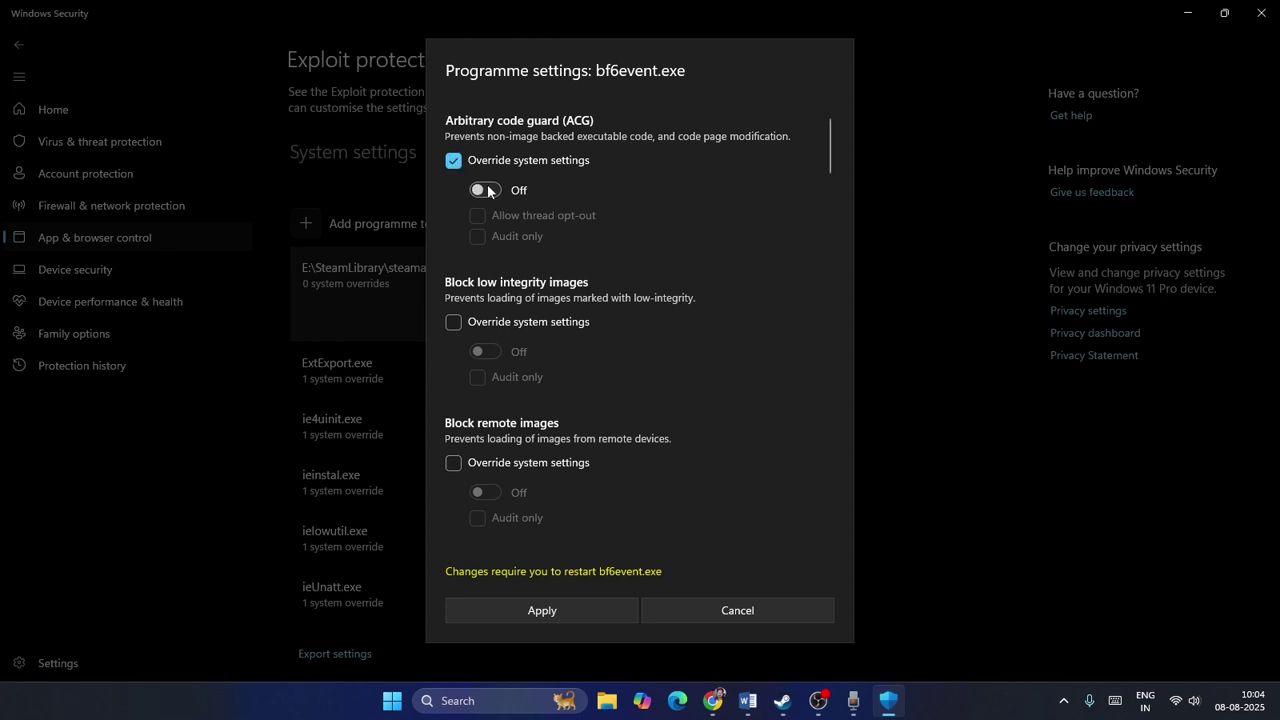
left_click(455, 321)
scroll(560, 326, "down", 1)
scroll(500, 300, "down", 5)
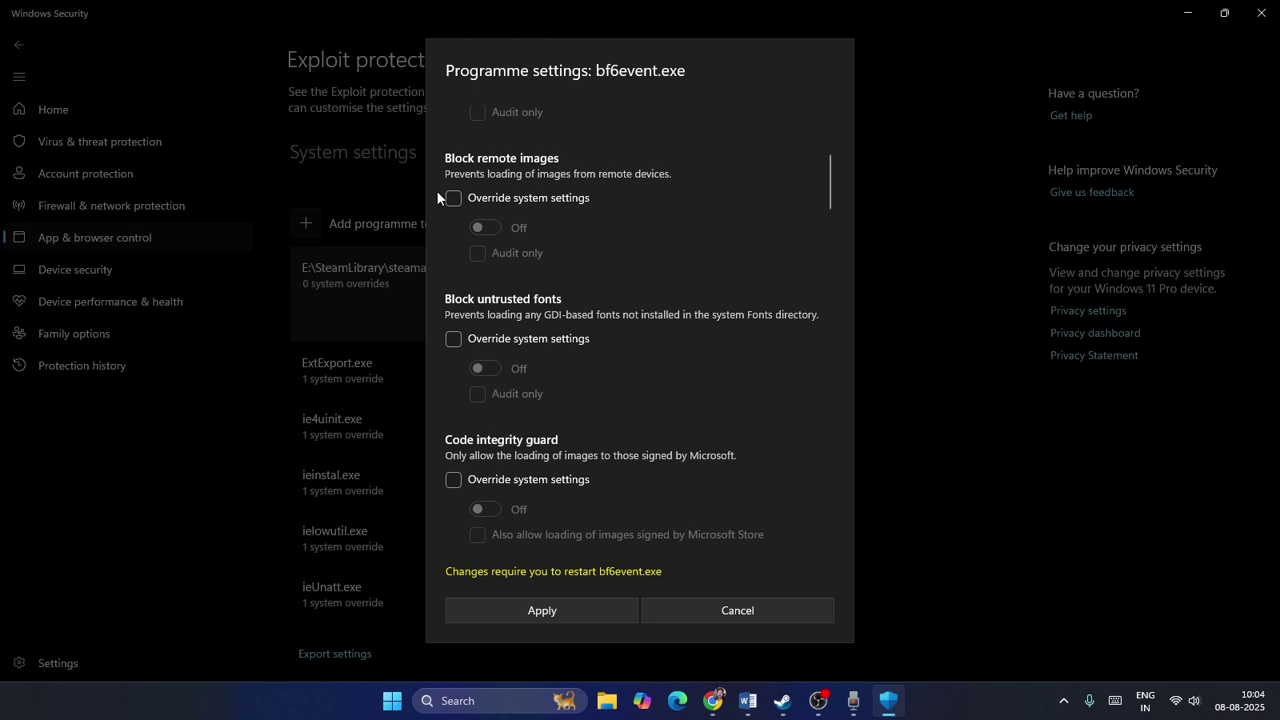
left_click(453, 198)
left_click(455, 338)
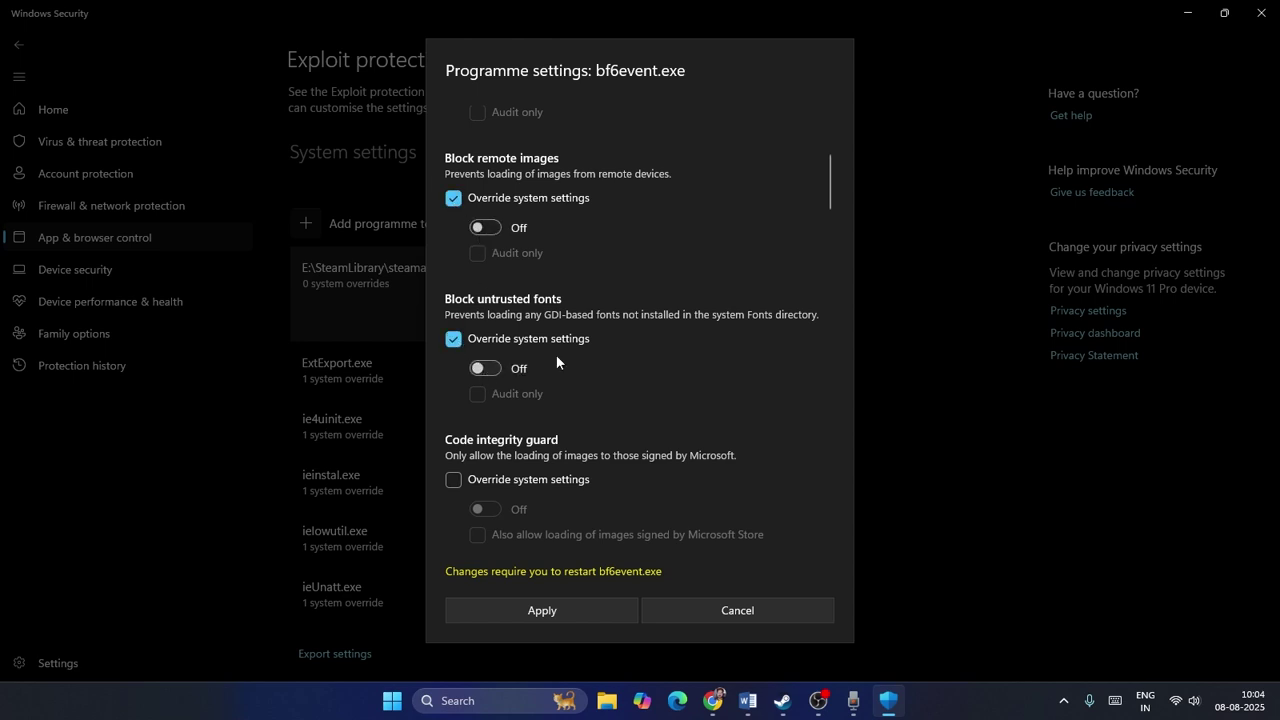
scroll(560, 340, "down", 4)
left_click(458, 280)
scroll(490, 267, "down", 4)
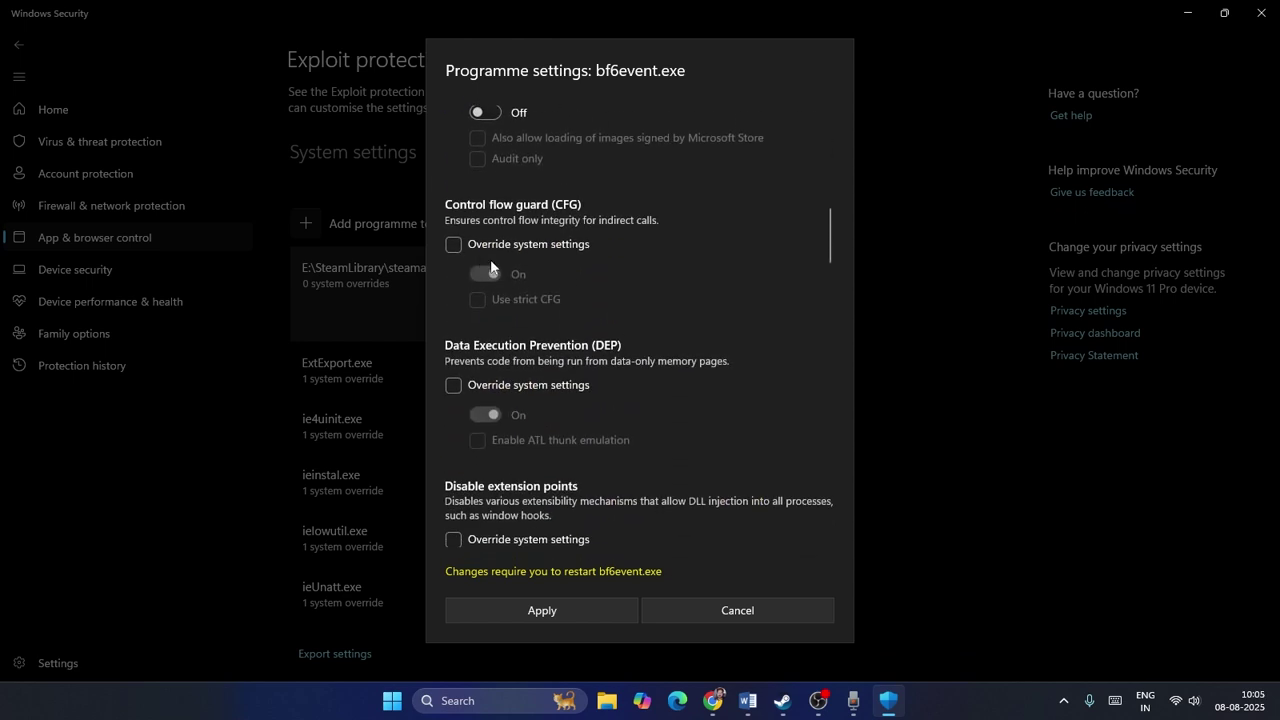
left_click(454, 245)
left_click(505, 277)
scroll(610, 256, "down", 3)
left_click(455, 188)
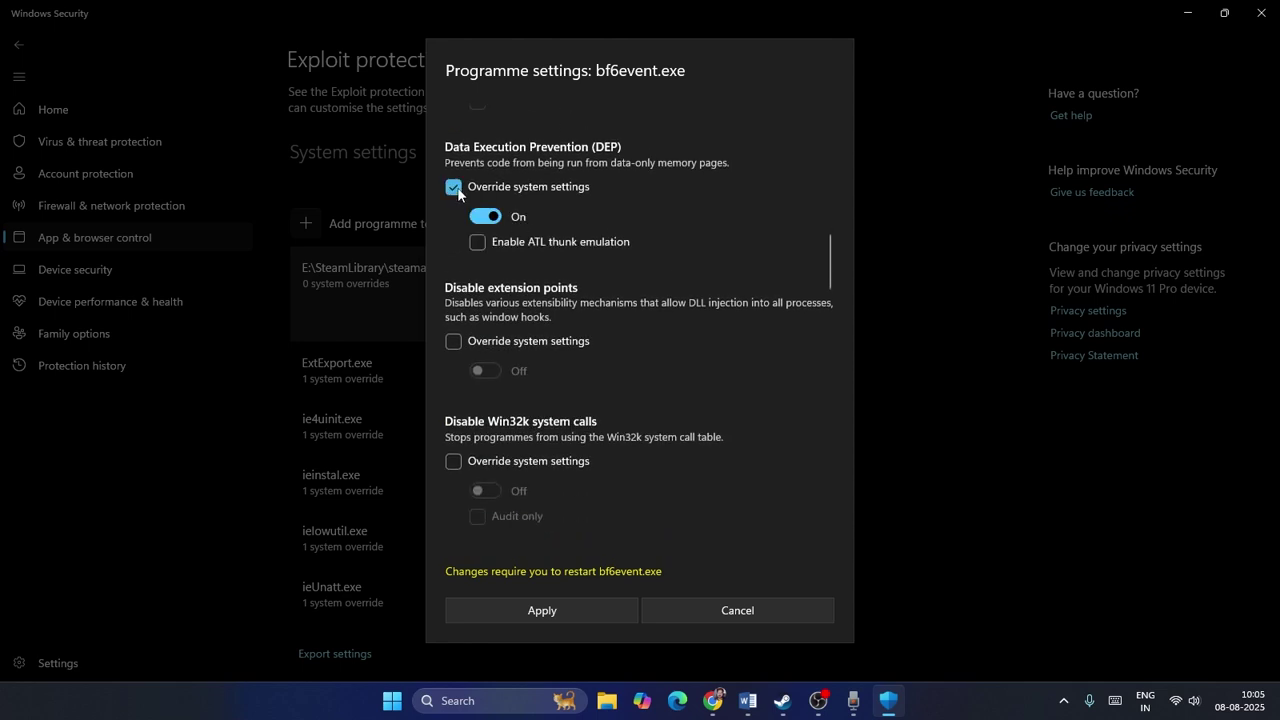
left_click(485, 216)
- Override extension points, Win32k calls, child processes, EAF, Mandatory ASLR, hardware stack protection, IAF and bottom-up ASLR
scroll(524, 224, "down", 3)
left_click(453, 142)
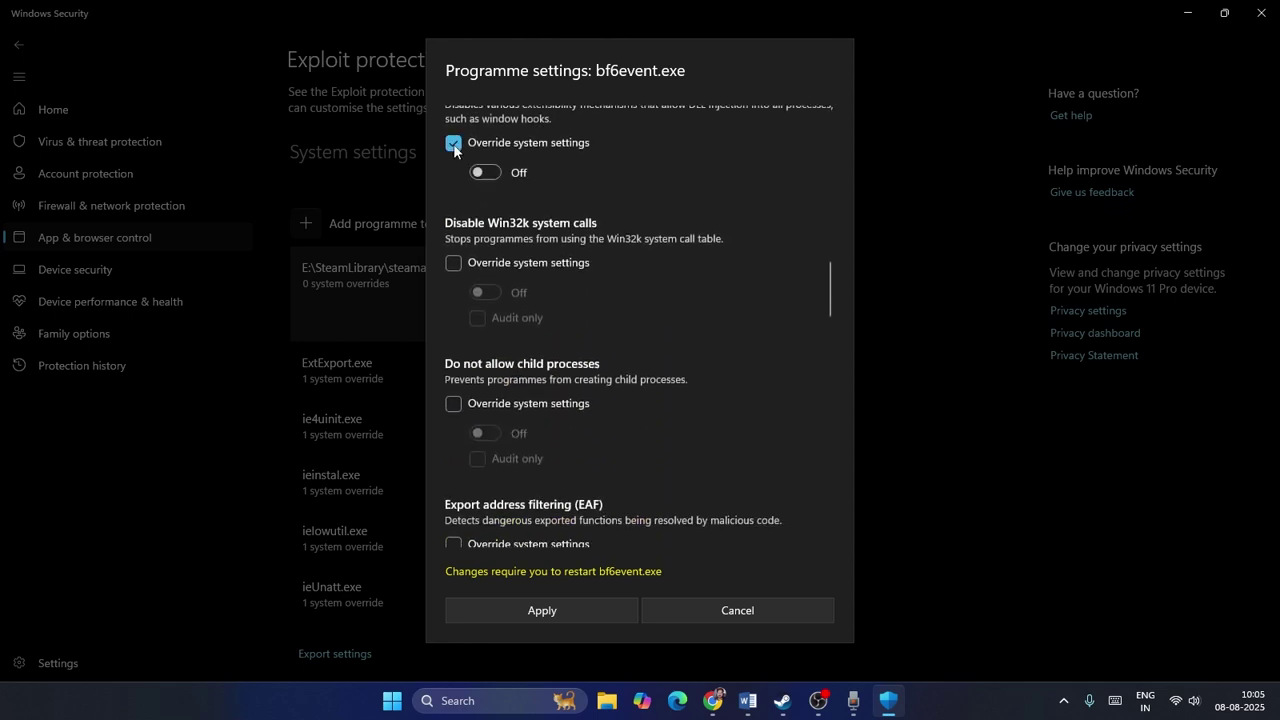
left_click(454, 262)
scroll(500, 280, "down", 3)
left_click(454, 205)
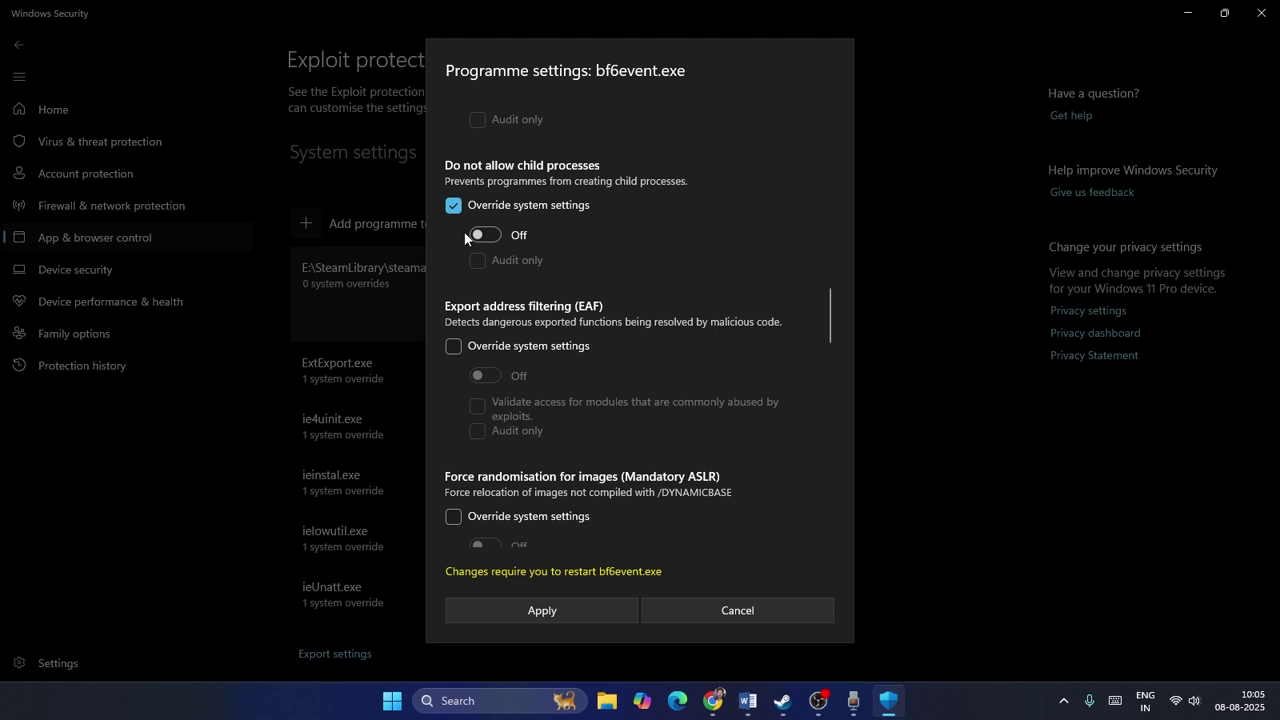
left_click(453, 344)
scroll(756, 217, "down", 4)
left_click(516, 312)
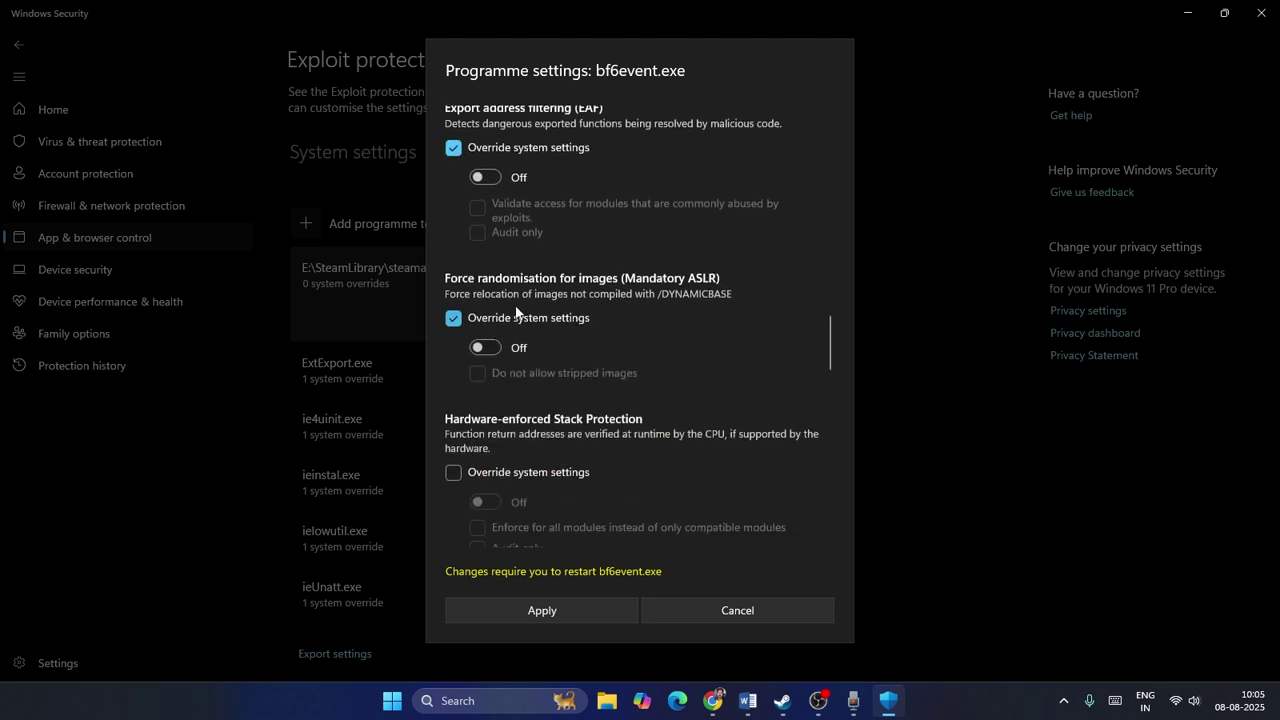
scroll(446, 257, "down", 4)
left_click(452, 273)
scroll(452, 270, "down", 4)
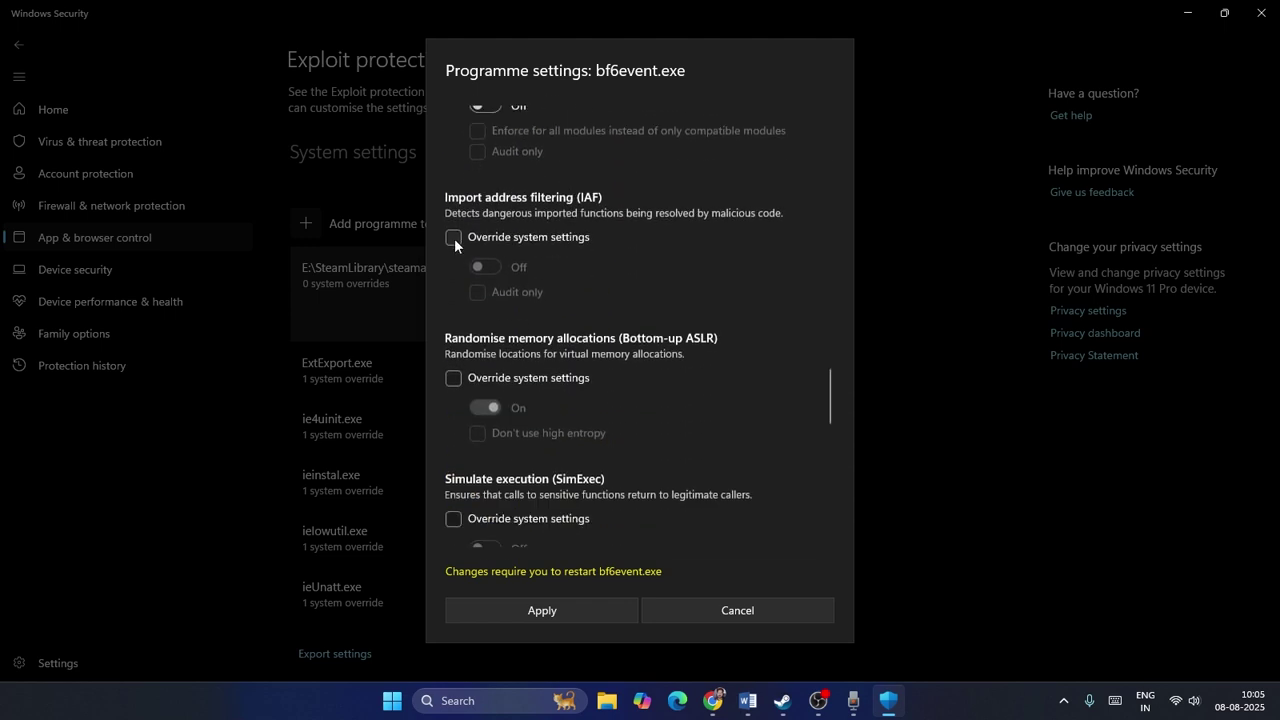
left_click(454, 238)
scroll(453, 245, "down", 3)
left_click(453, 245)
scroll(612, 238, "down", 3)
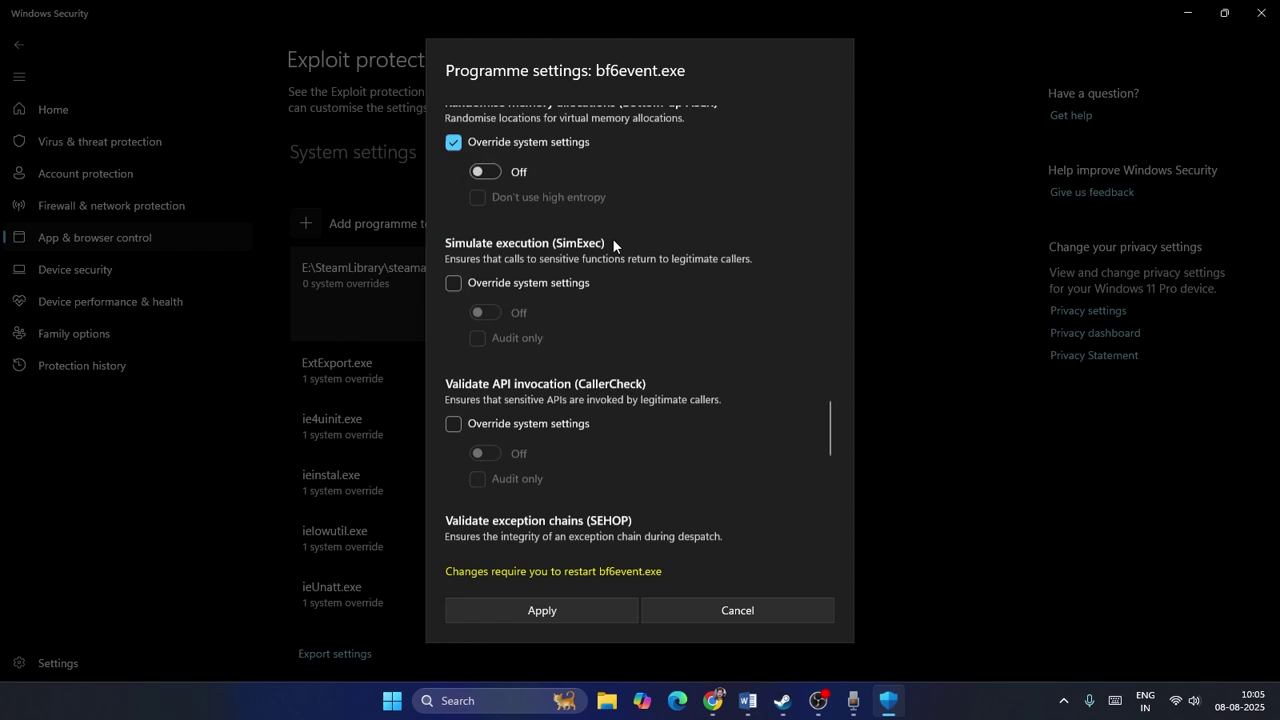
- Override SimExec, CallerCheck, SEHOP, handle usage, heap integrity (off), image dependency and StackPivot
left_click(453, 189)
scroll(569, 217, "down", 2)
scroll(569, 217, "down", 2)
left_click(454, 131)
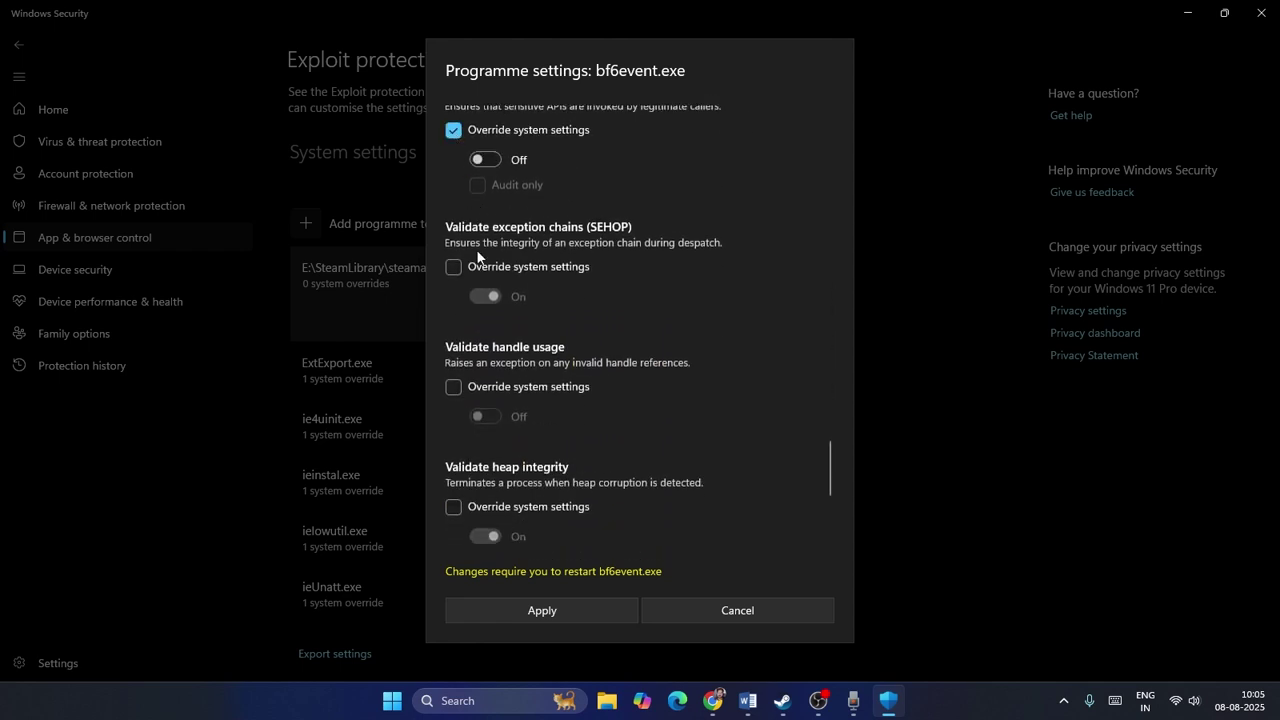
left_click(452, 267)
scroll(490, 285, "down", 2)
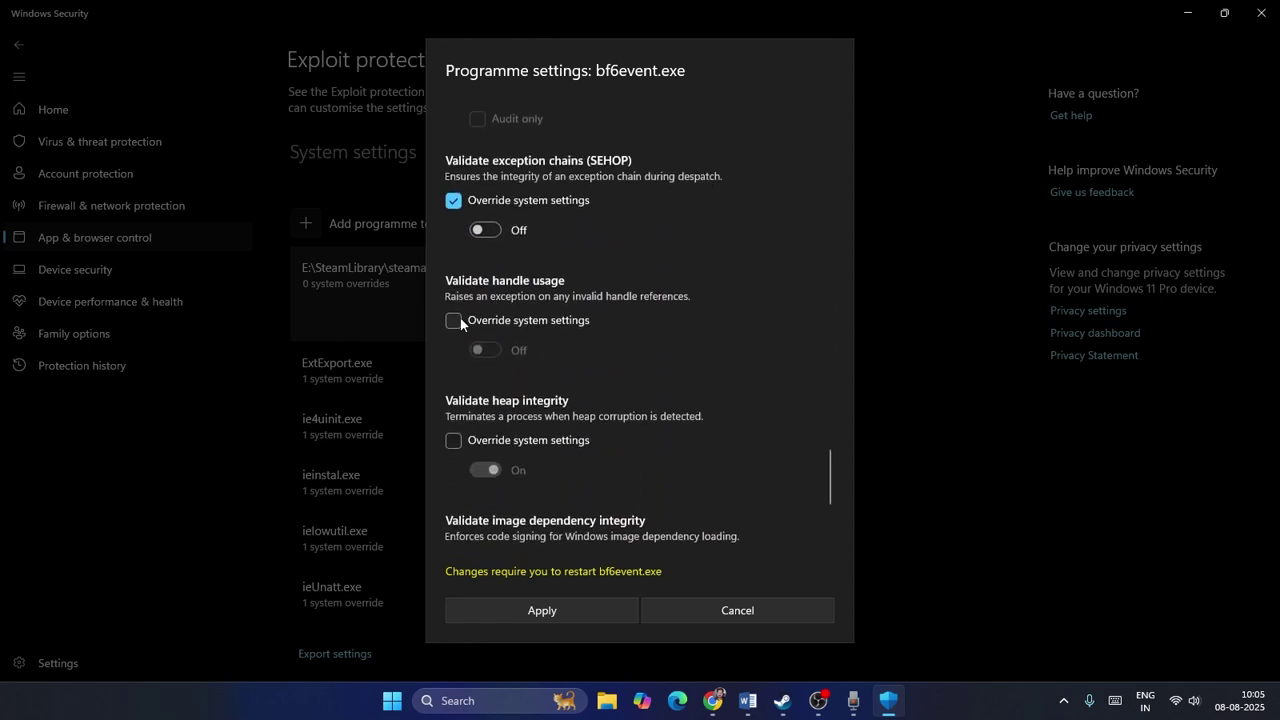
left_click(455, 317)
scroll(616, 260, "down", 3)
left_click(455, 241)
left_click(485, 271)
scroll(483, 300, "down", 1)
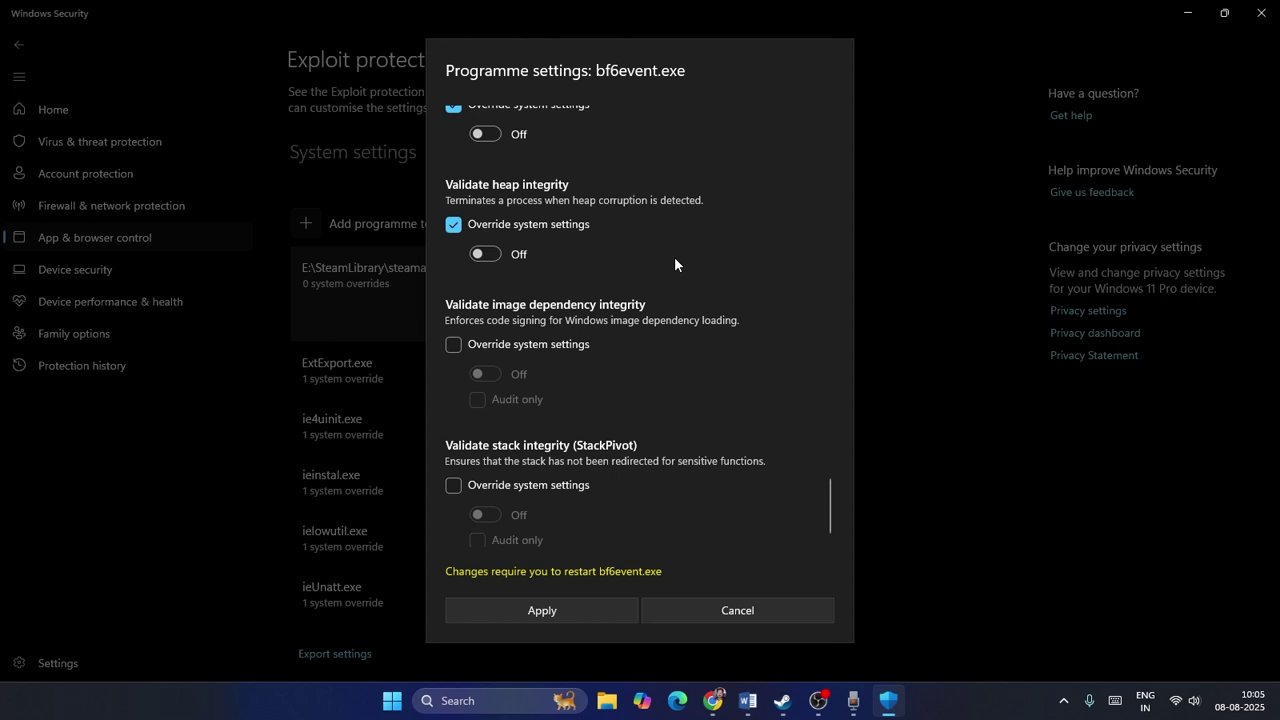
left_click(455, 341)
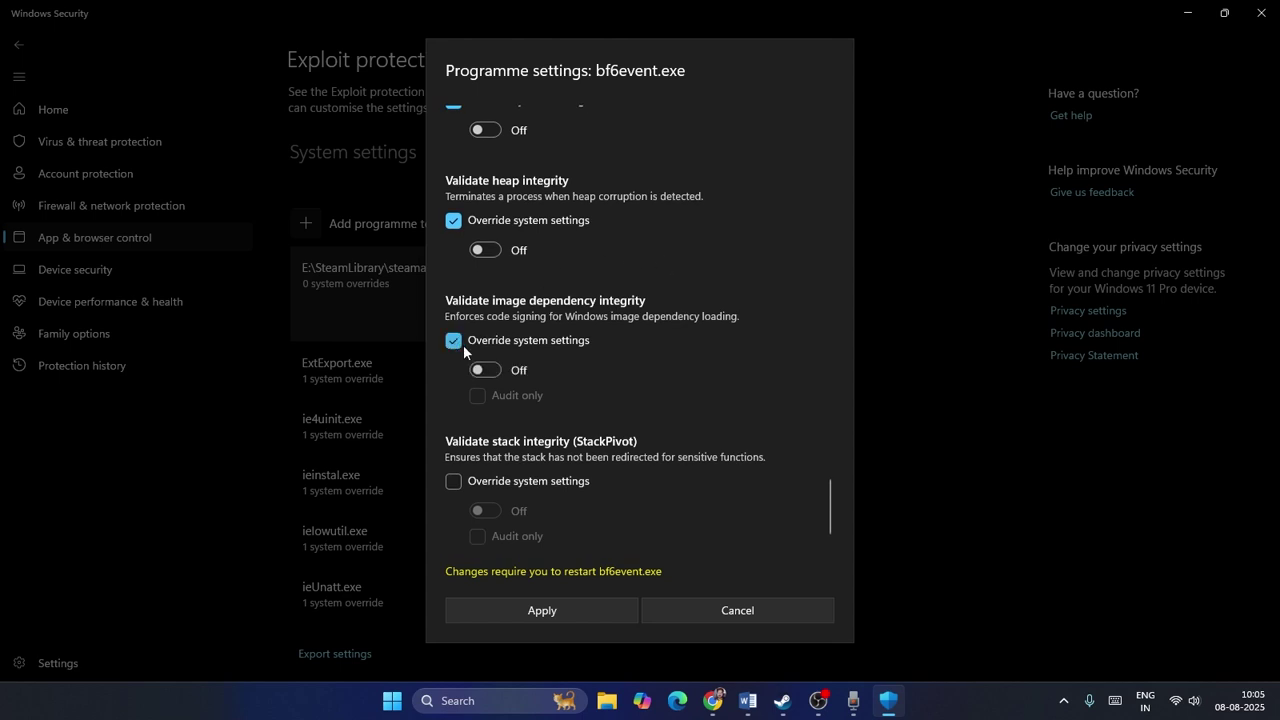
left_click(453, 481)
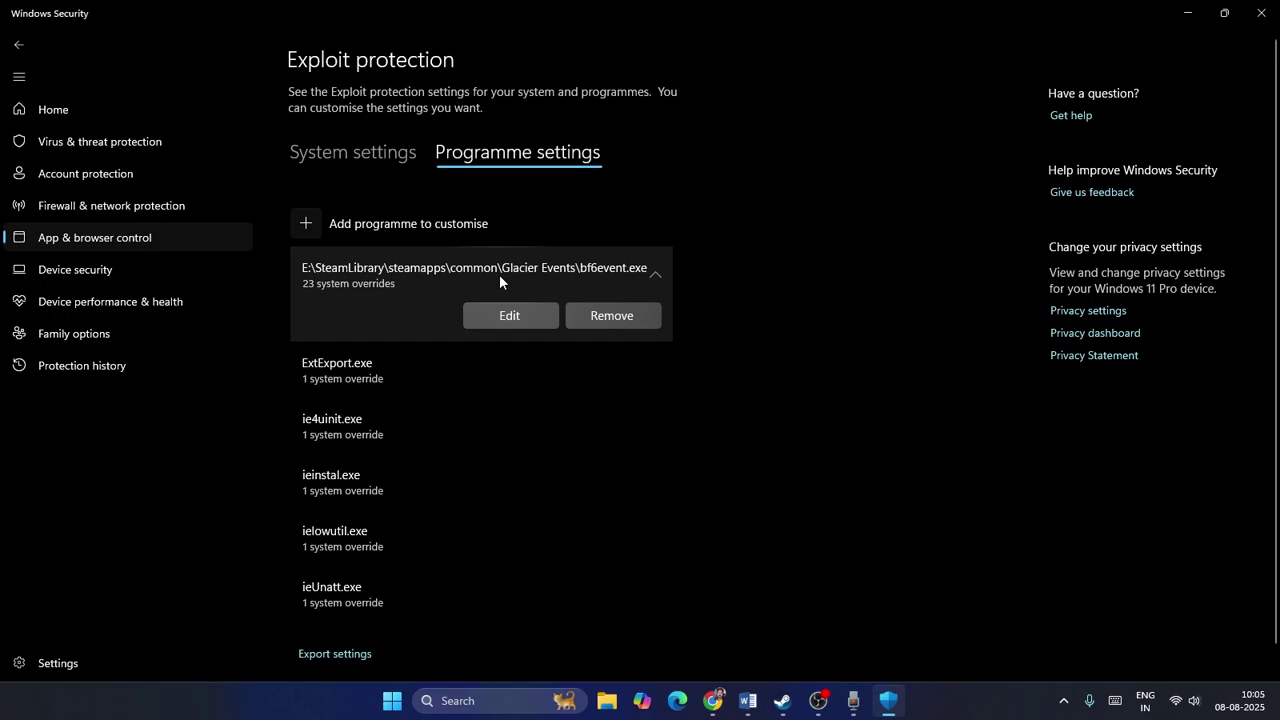
- Bring the Steam library window back to the front
left_click(783, 703)
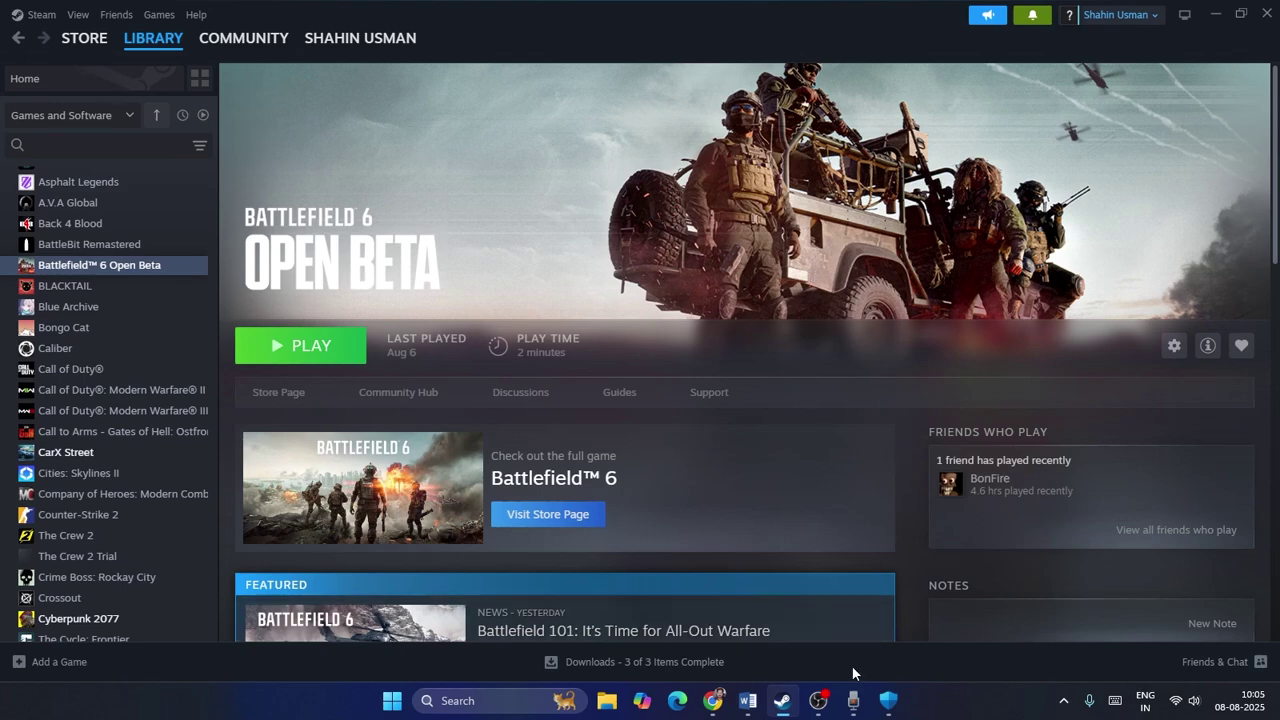
- Switch back to the Windows Security window
left_click(888, 700)
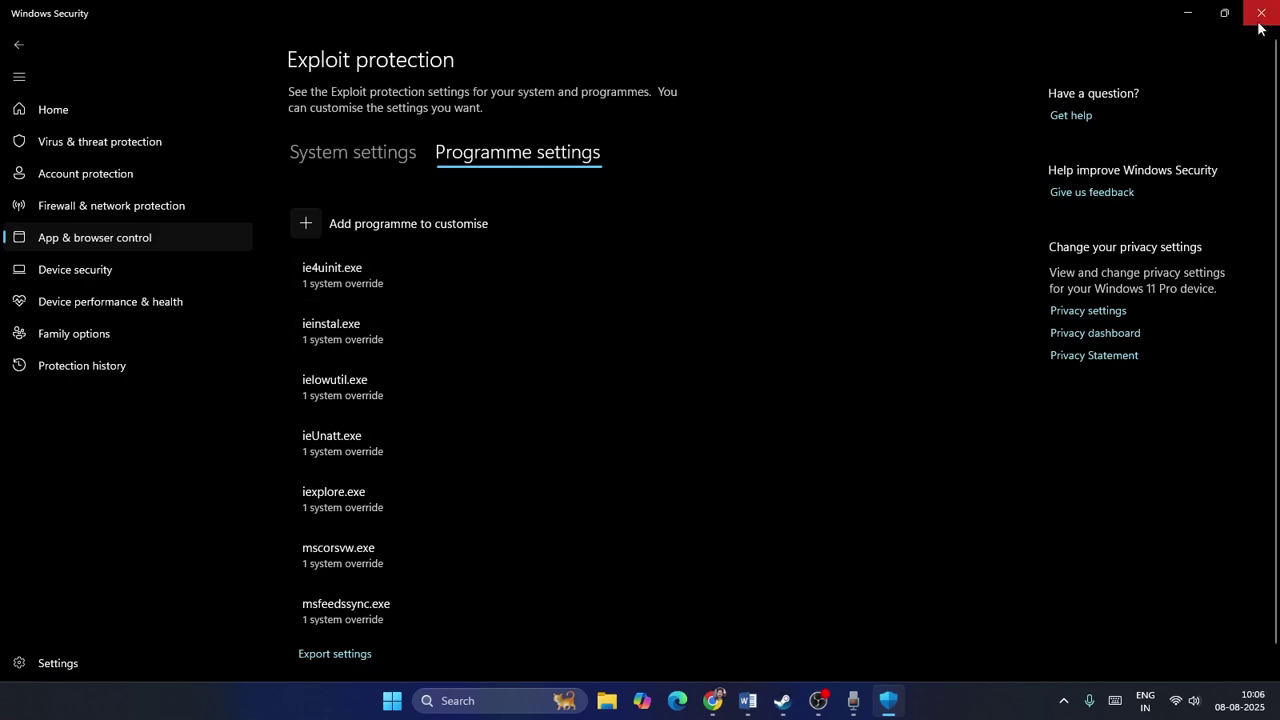
- Close Windows Security and minimize Steam to show the desktop
left_click(1259, 22)
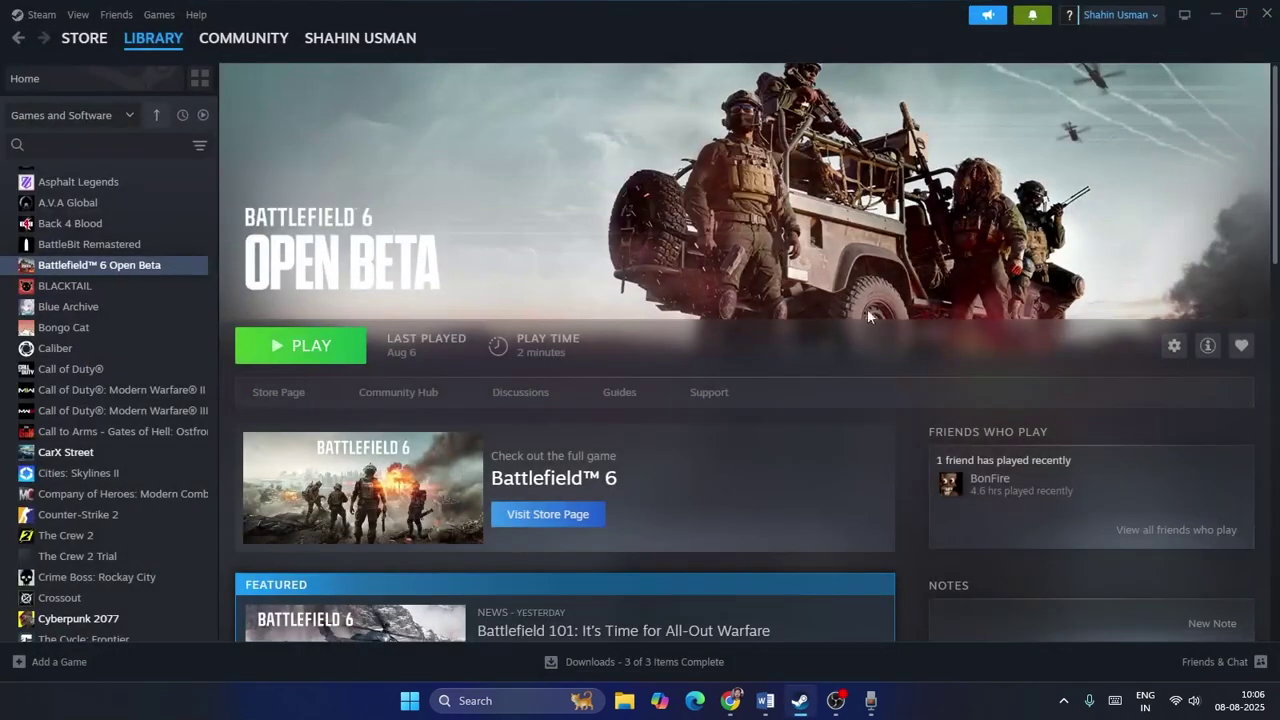
left_click(1215, 14)
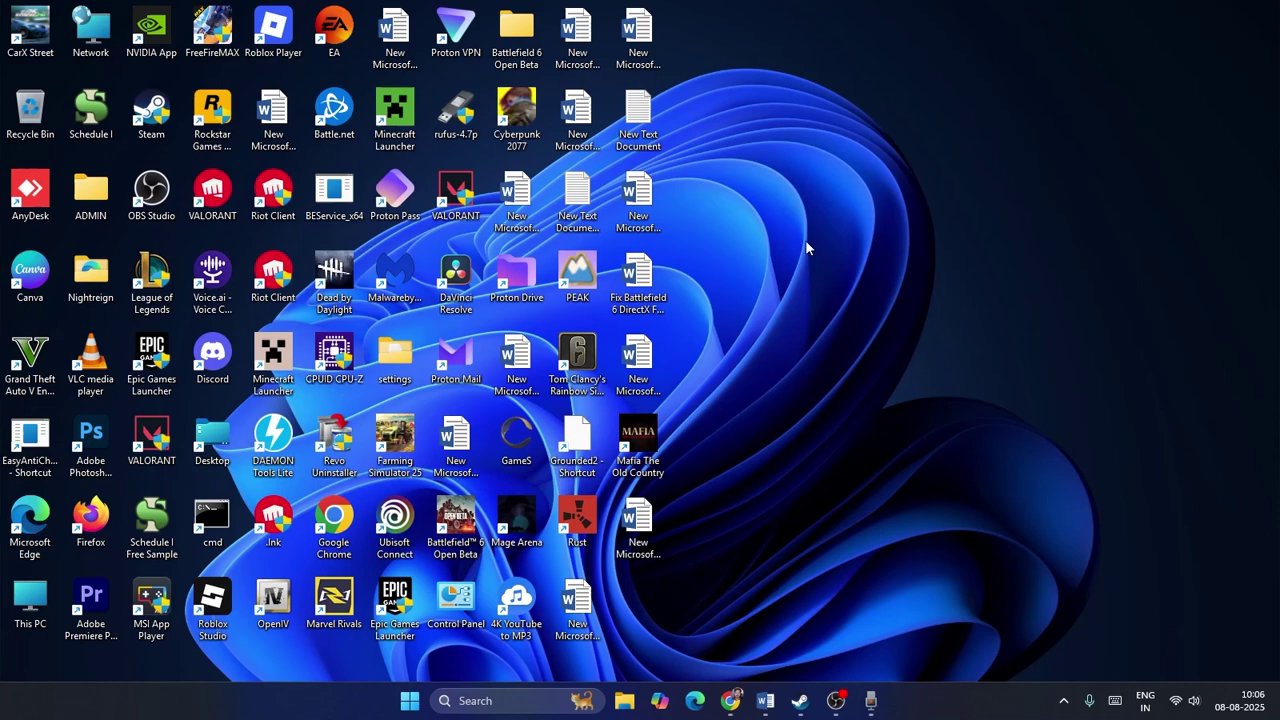
- Open Windows Defender Firewall's allowed apps list and scroll to the Battlefield 6 Open Beta entries
double_click(458, 603)
left_click(835, 403)
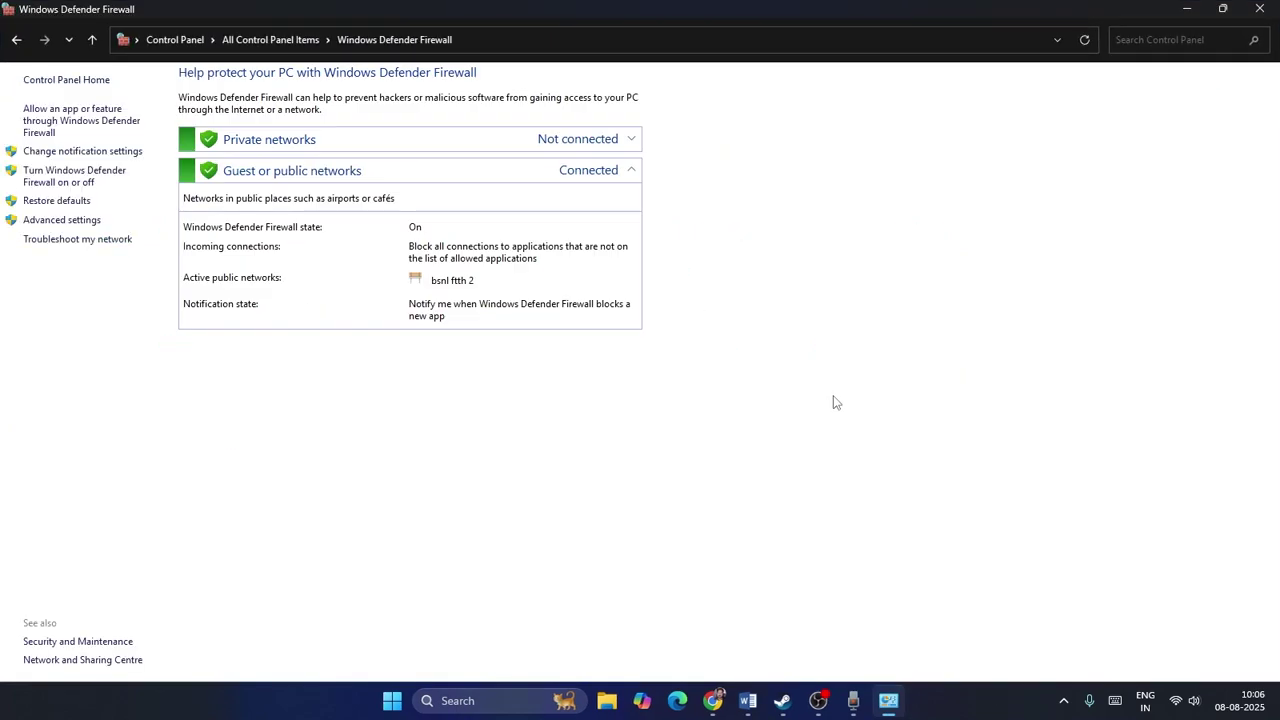
left_click(52, 115)
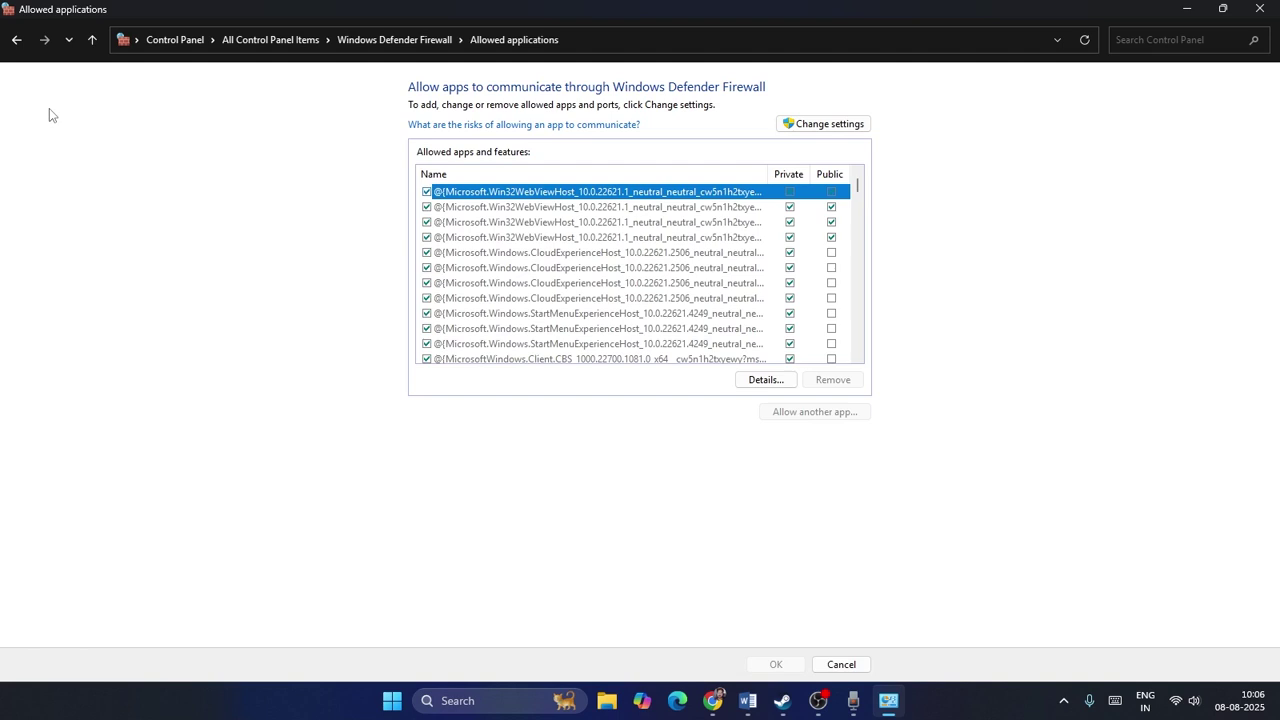
scroll(540, 270, "down", 5)
scroll(559, 272, "down", 4)
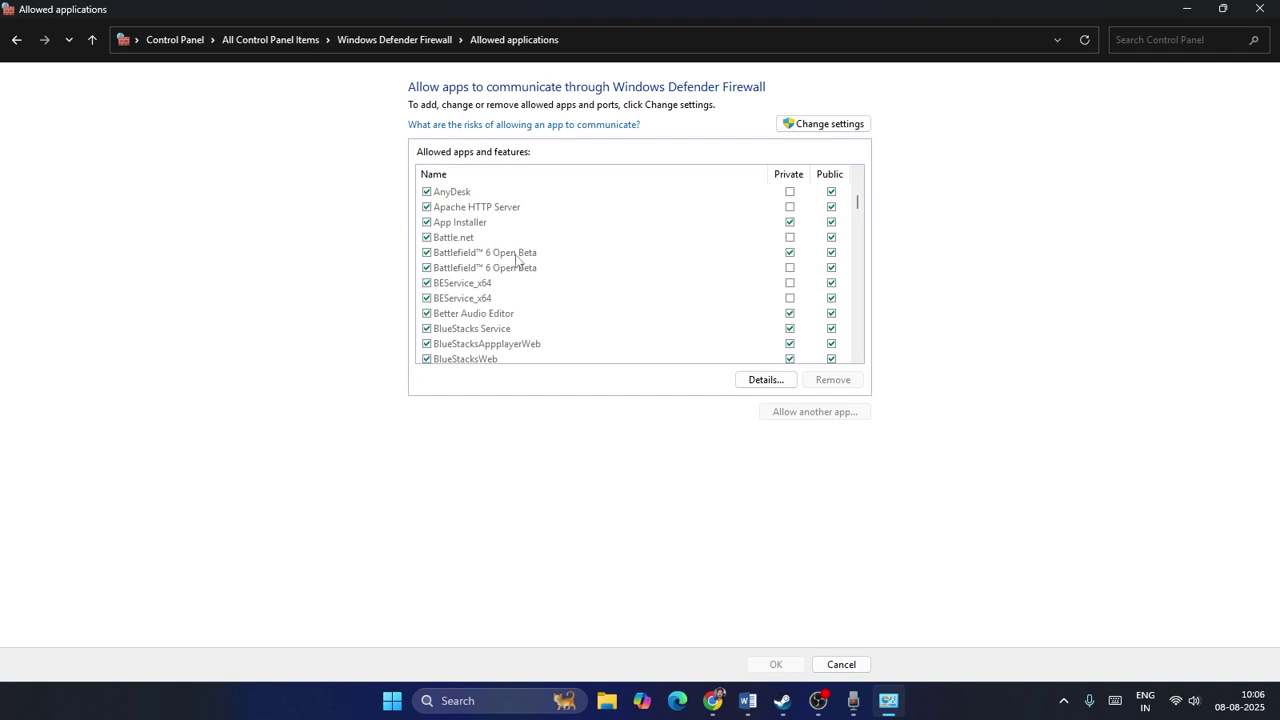
- Unlock the allowed apps list and browse D:\SteamLibrary\steamapps\common for the game's program file
left_click(836, 124)
left_click(836, 416)
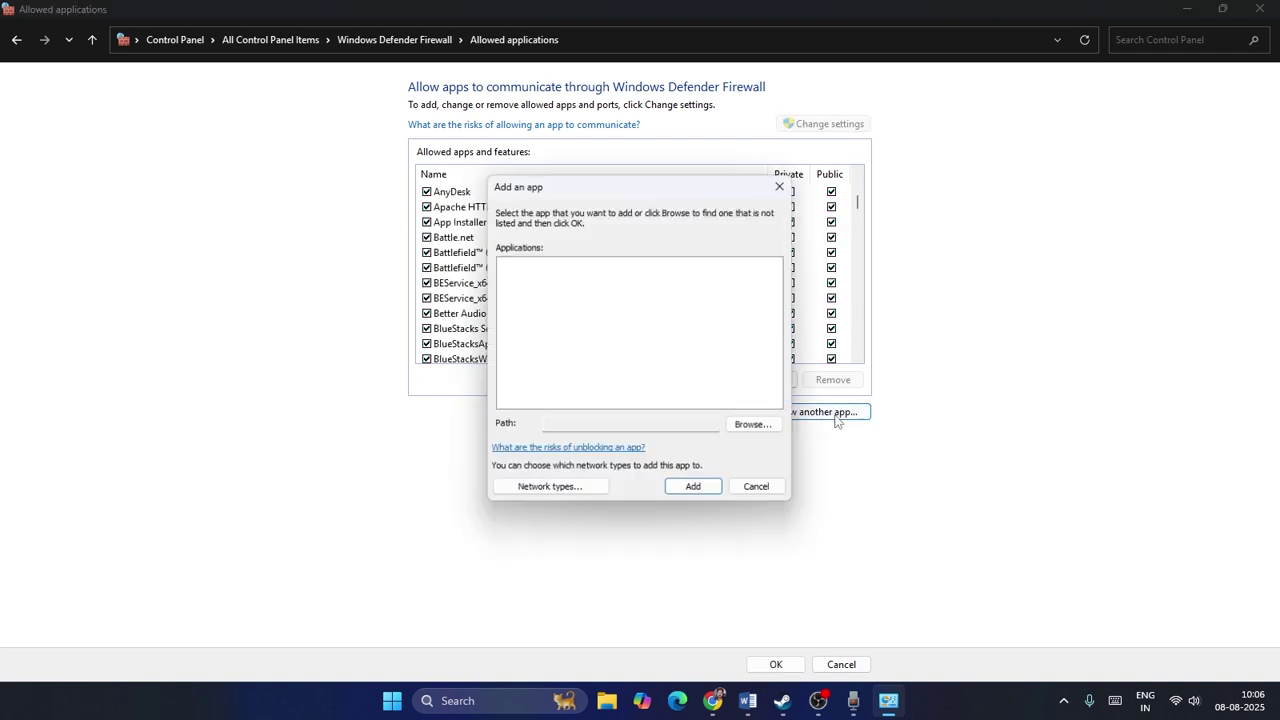
left_click(753, 424)
left_click(576, 386)
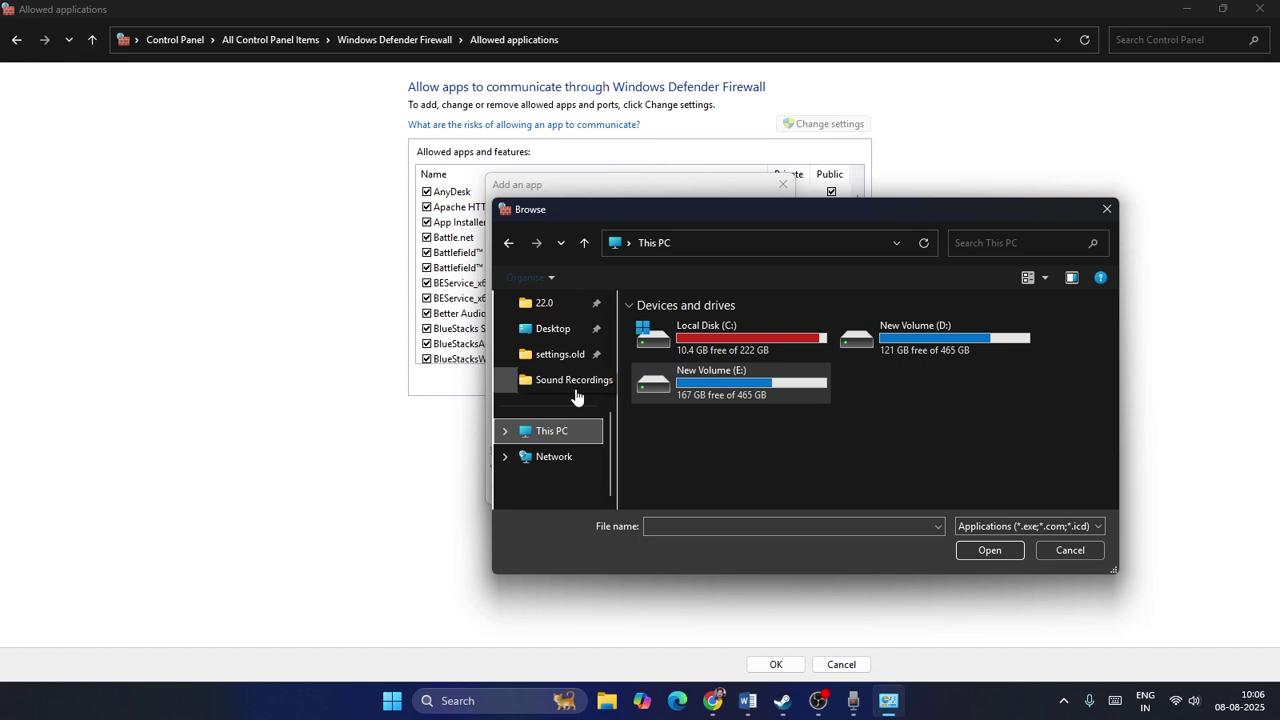
double_click(890, 348)
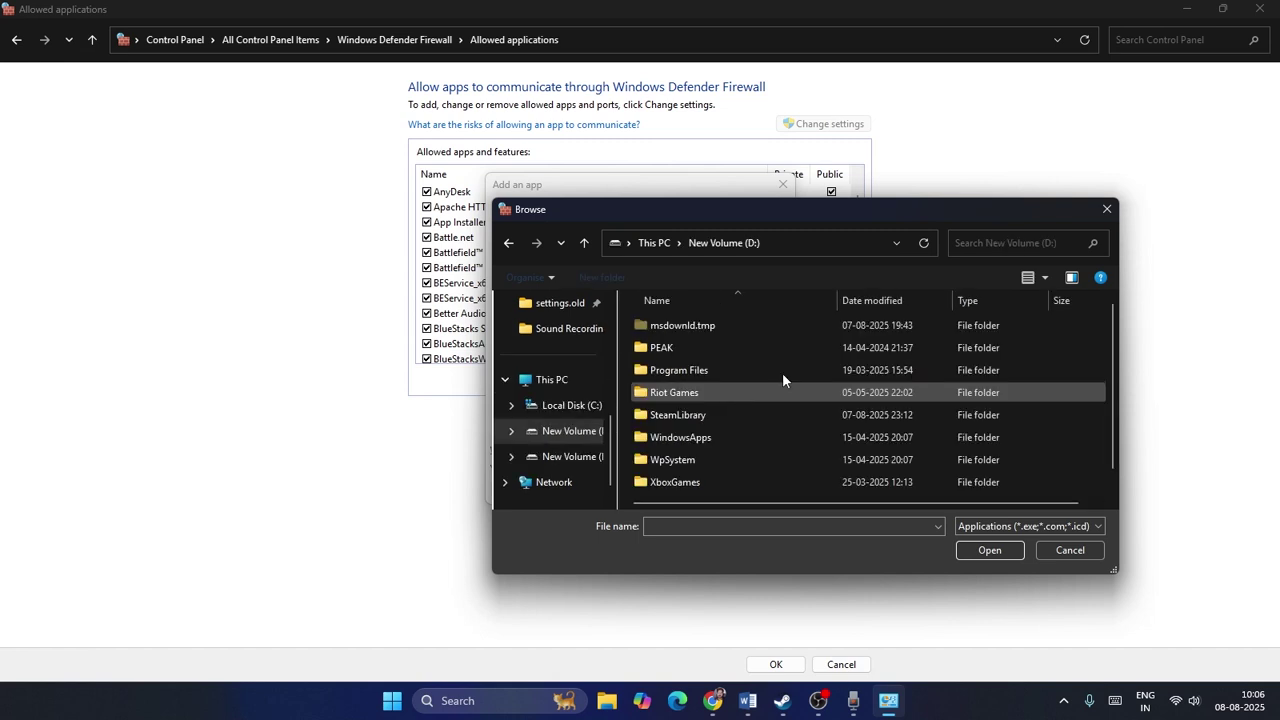
double_click(694, 418)
double_click(678, 326)
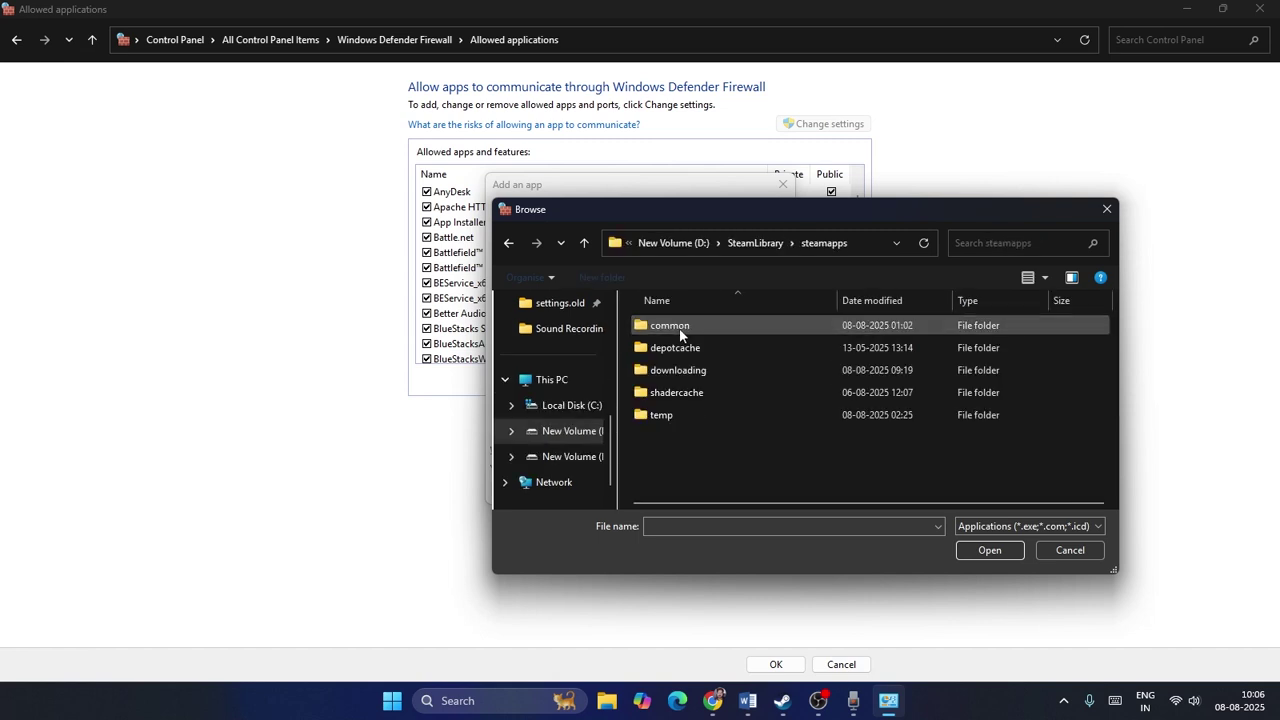
double_click(673, 325)
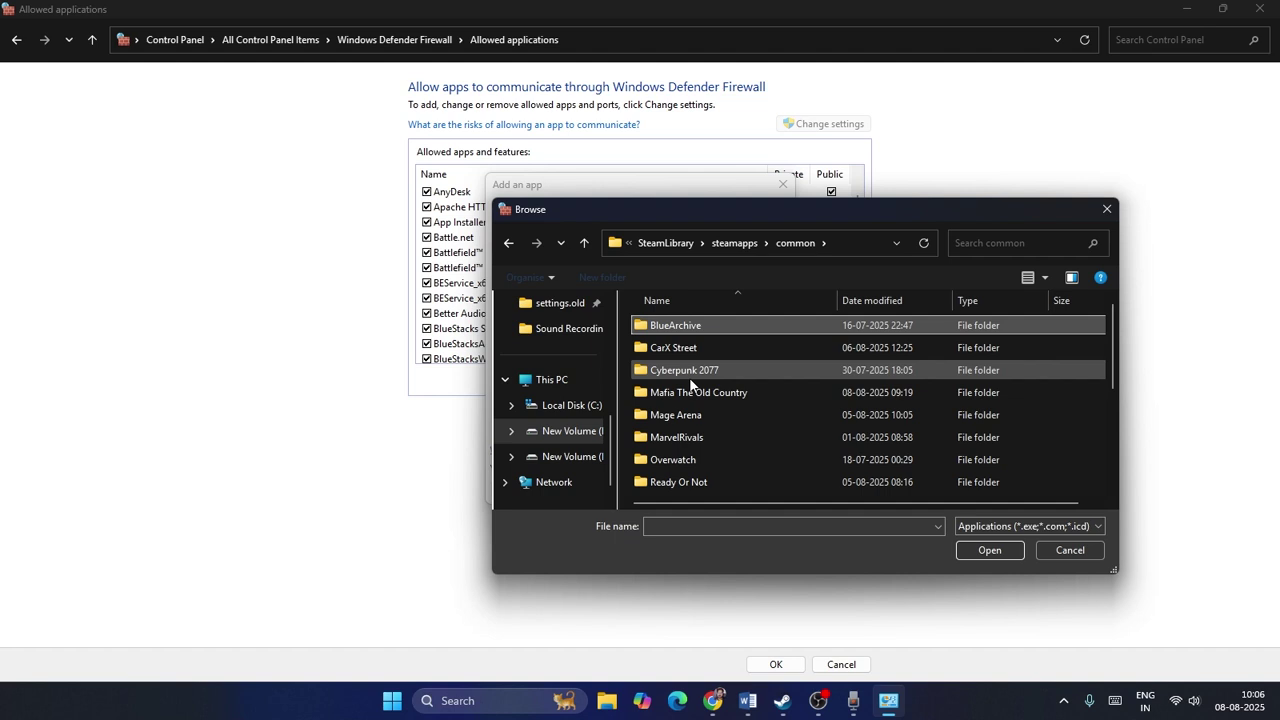
scroll(696, 429, "down", 1)
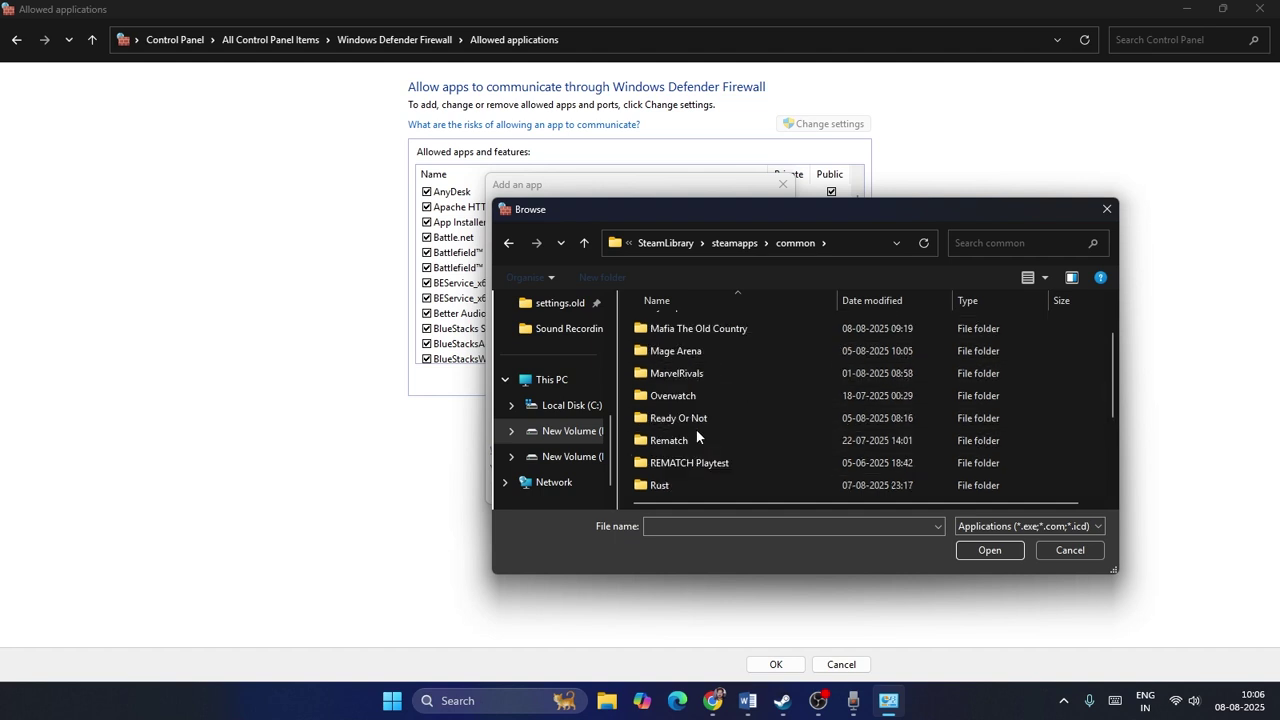
scroll(696, 400, "up", 1)
scroll(694, 380, "down", 3)
- Select bf6event in E:\SteamLibrary\steamapps\common\Glacier Events, then cancel both dialogs
left_click(545, 380)
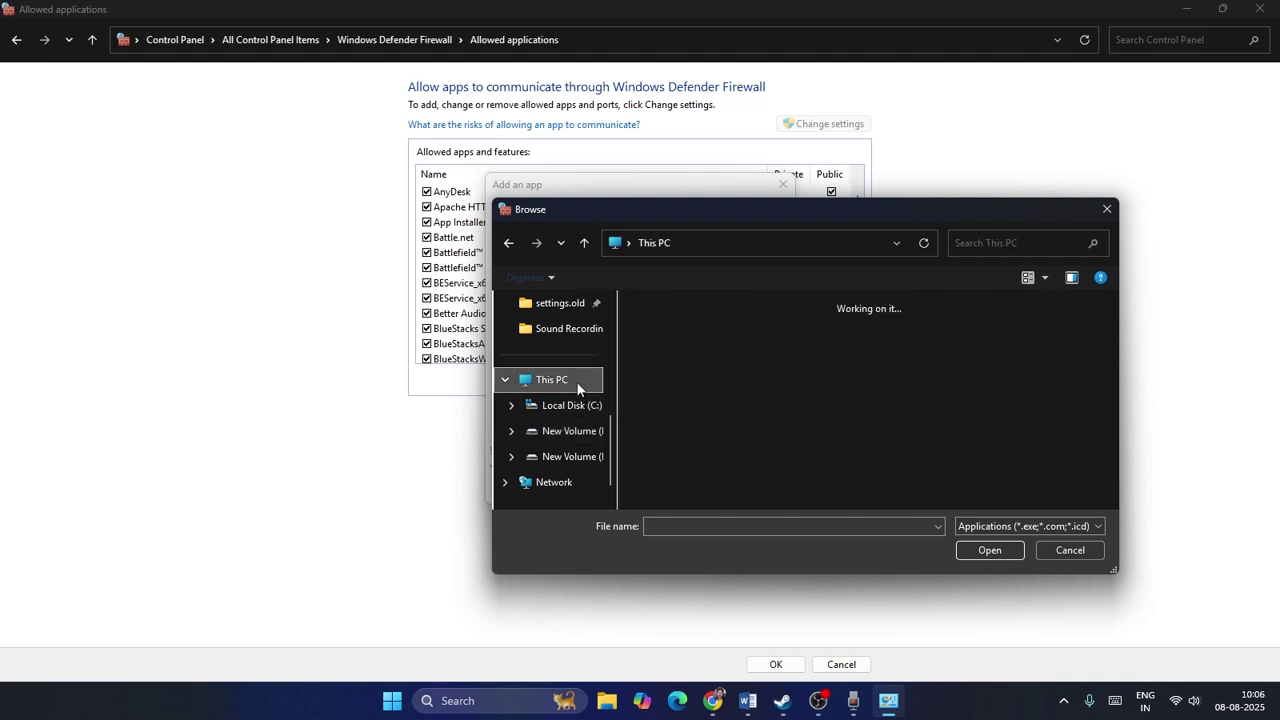
double_click(700, 394)
double_click(685, 396)
double_click(679, 328)
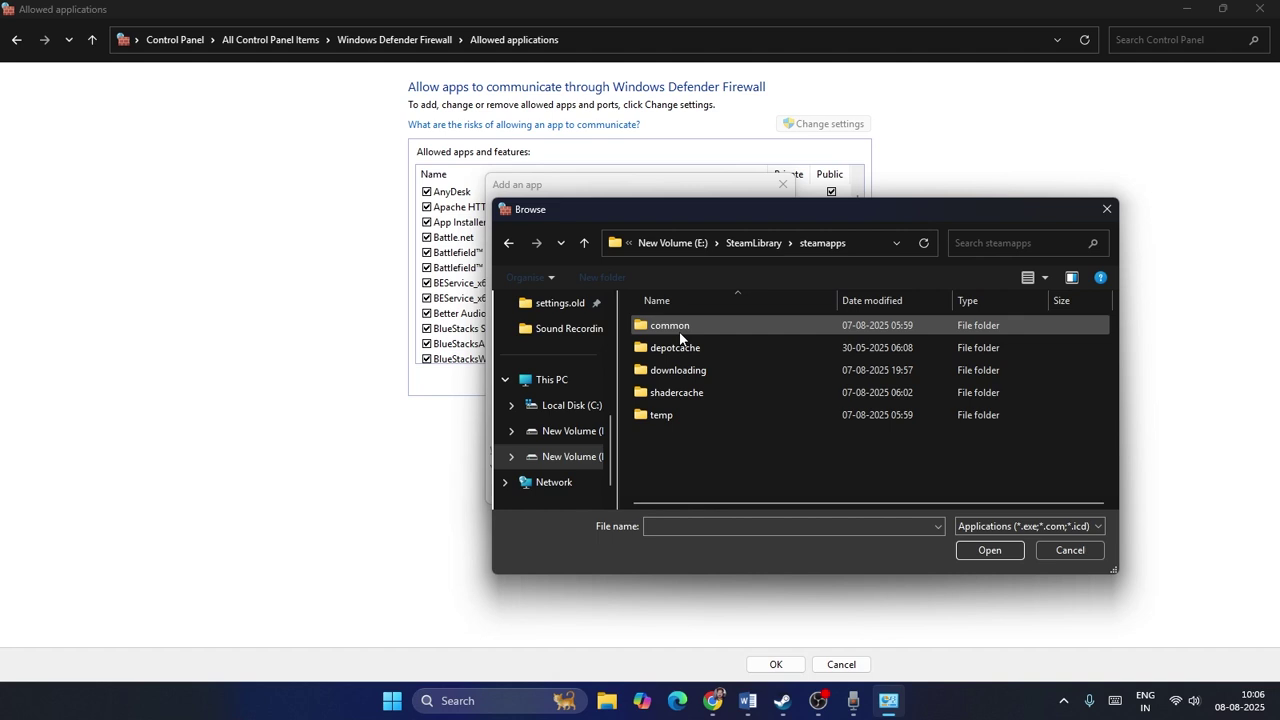
double_click(679, 328)
double_click(713, 394)
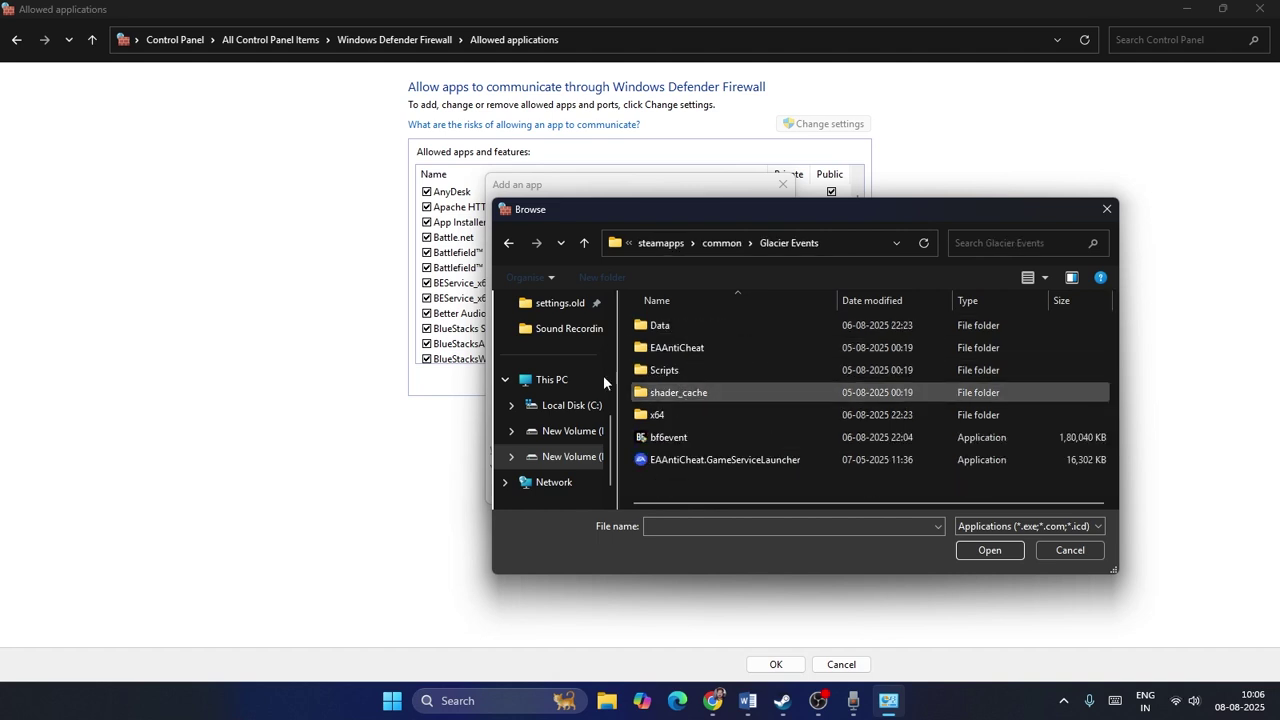
left_click(689, 439)
left_click(1048, 549)
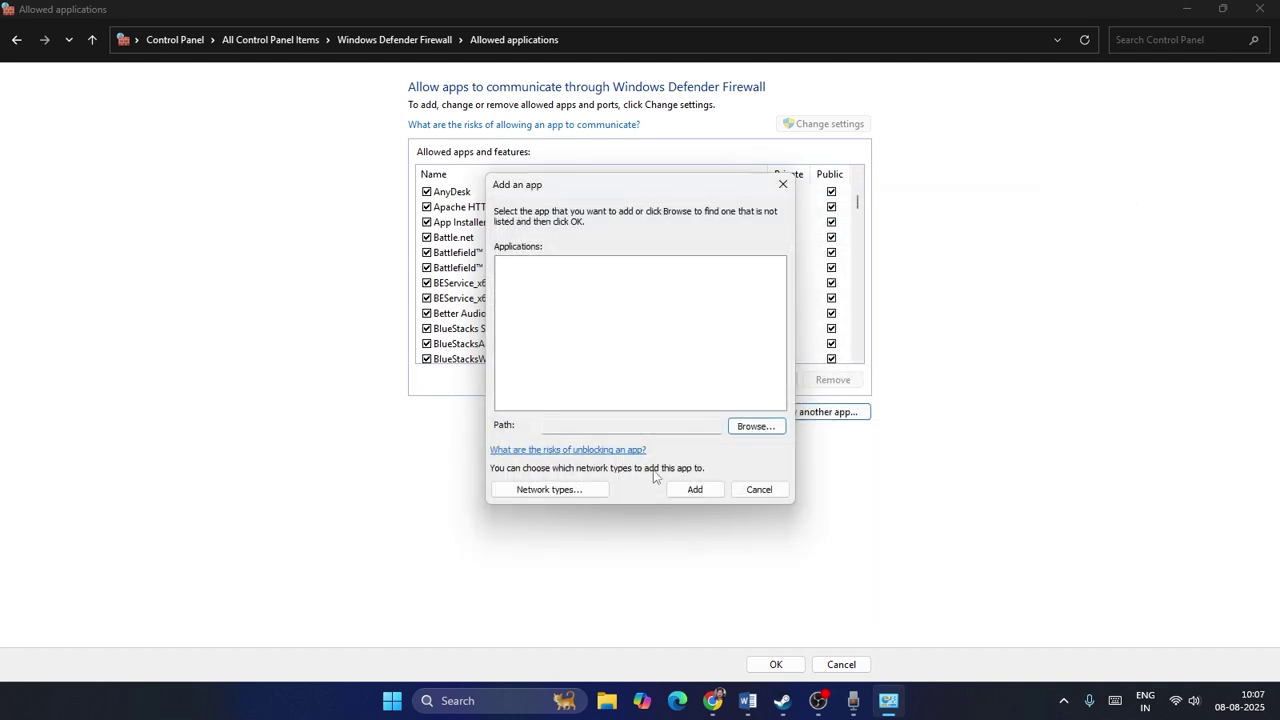
left_click(750, 484)
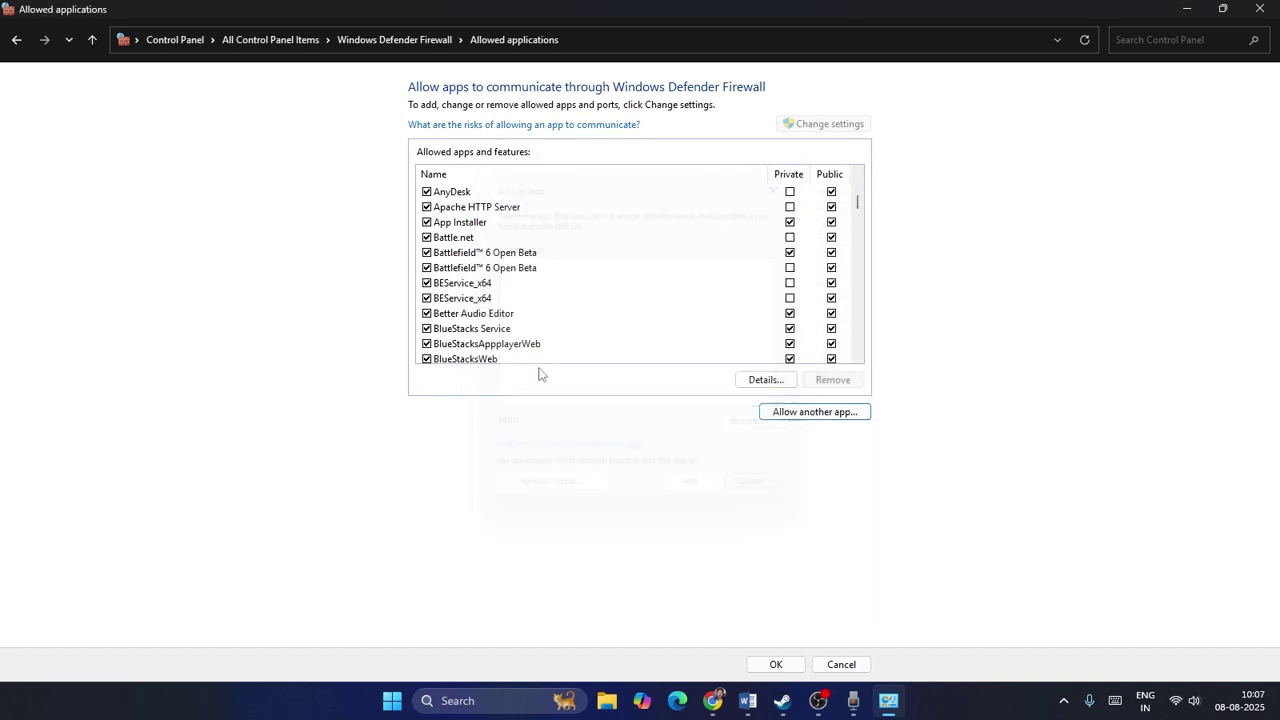
- Allow the second Battlefield 6 Open Beta entry on Private networks, browse EAAntiCheat, then close the window
left_click(790, 268)
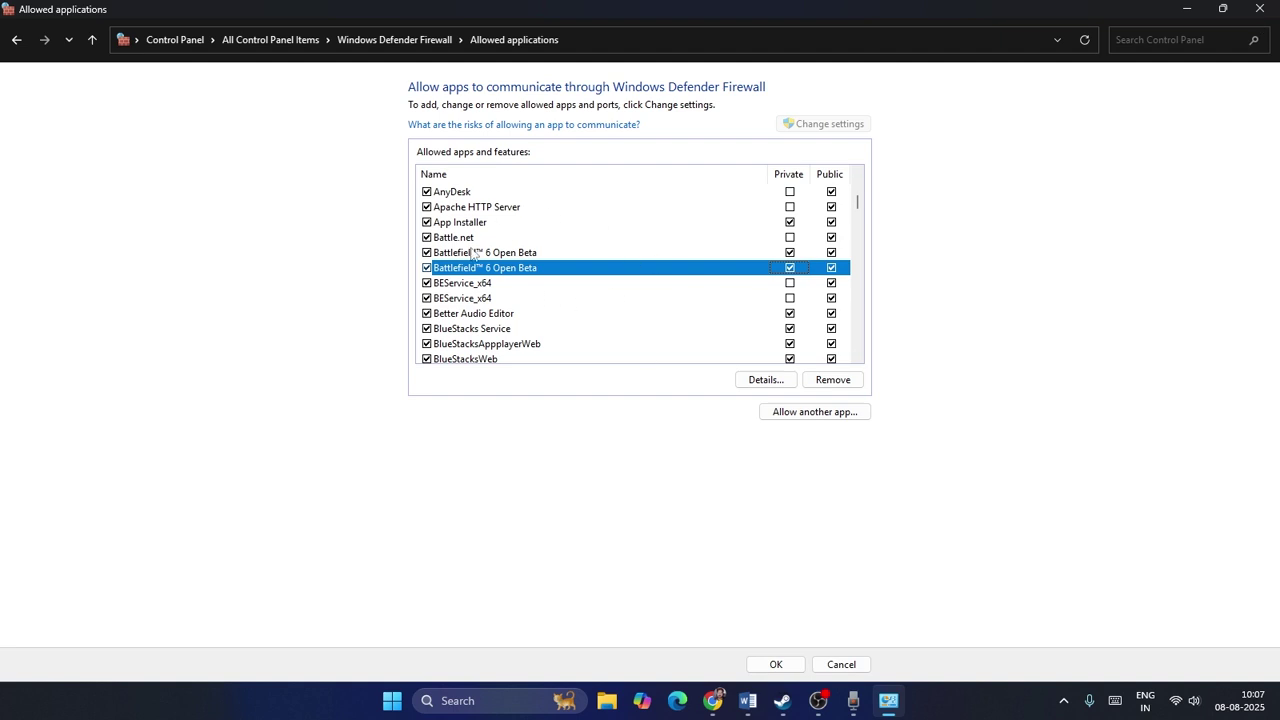
left_click(793, 412)
left_click(751, 423)
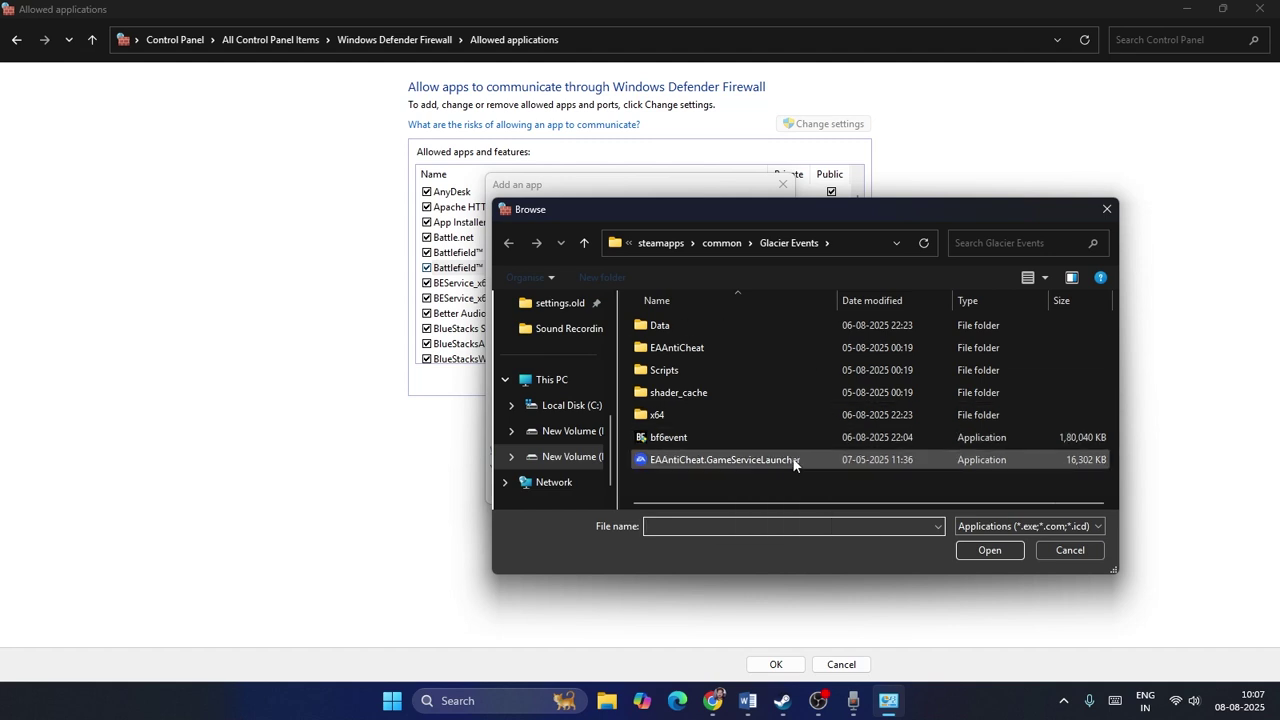
double_click(661, 348)
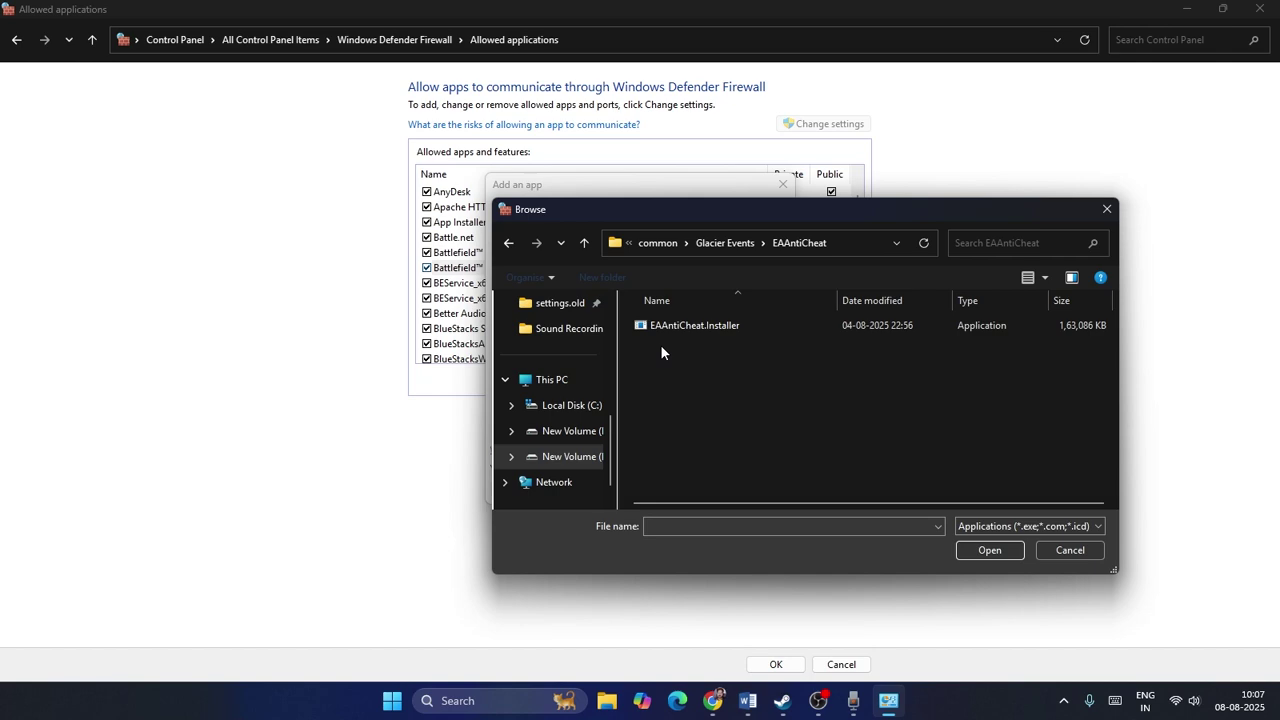
left_click(1064, 550)
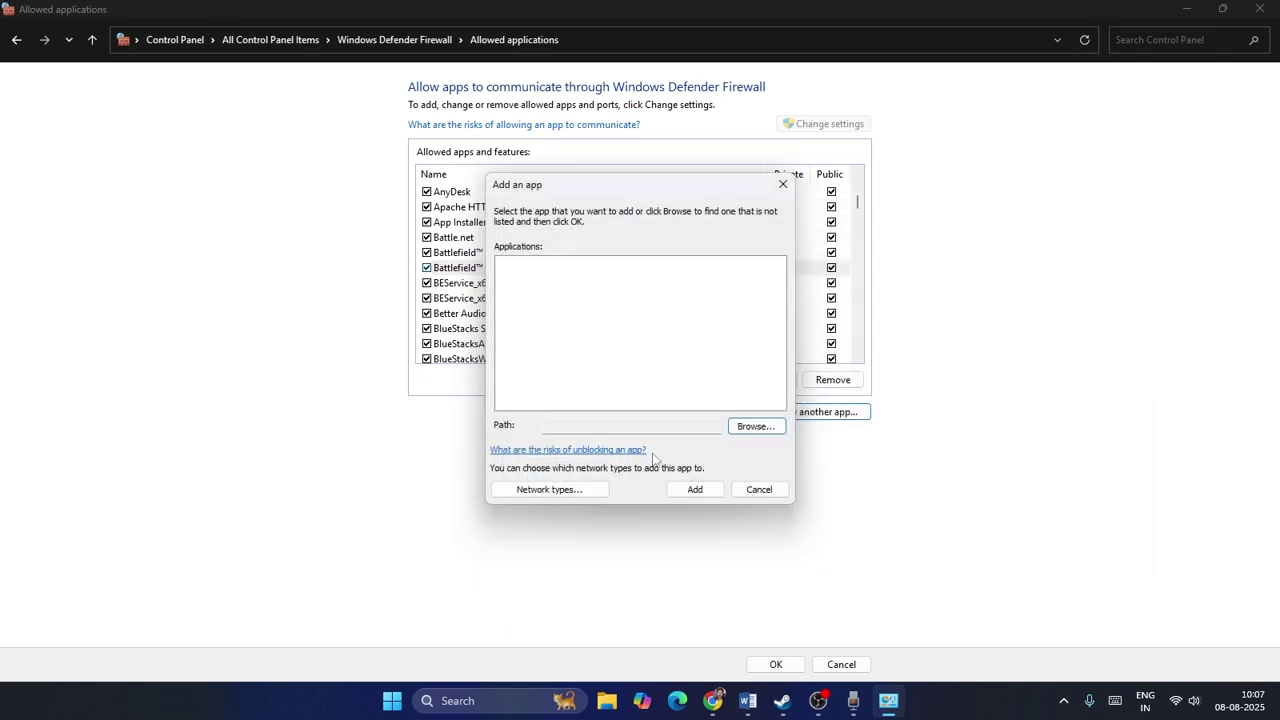
left_click(760, 492)
left_click(1260, 10)
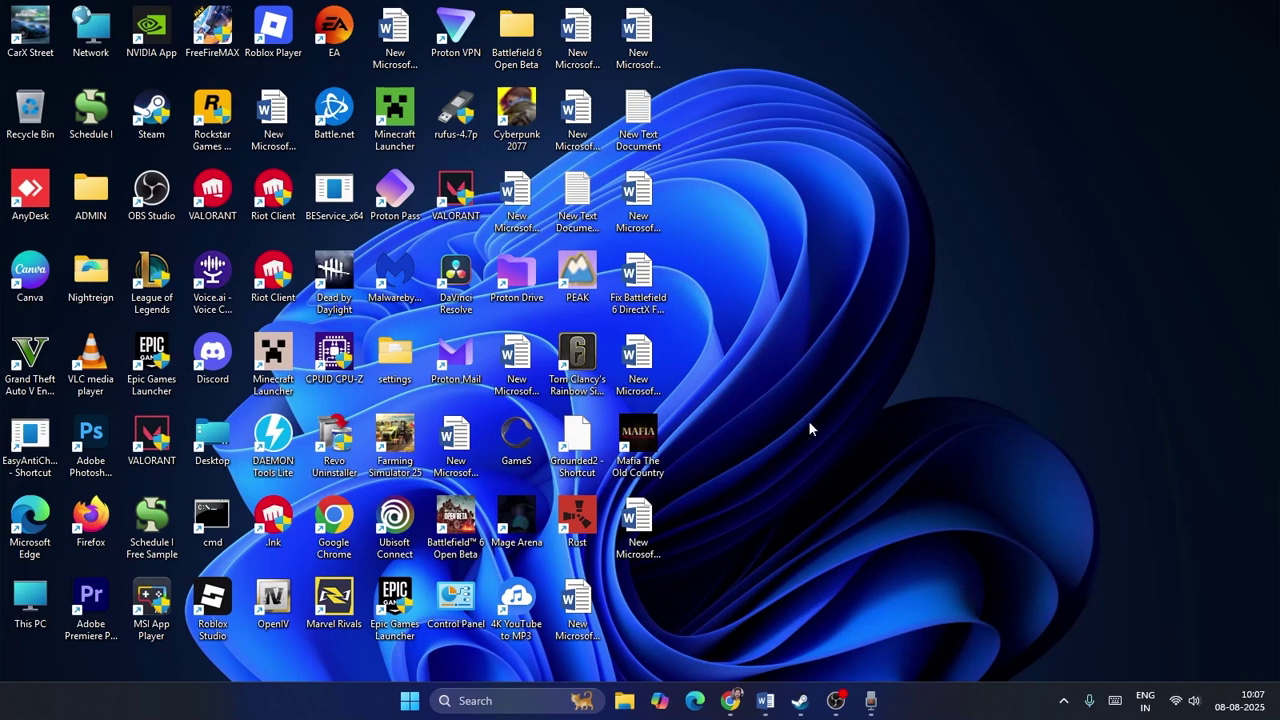
- Launch the Settings app by searching 'set' from the taskbar
left_click(530, 700)
type("set")
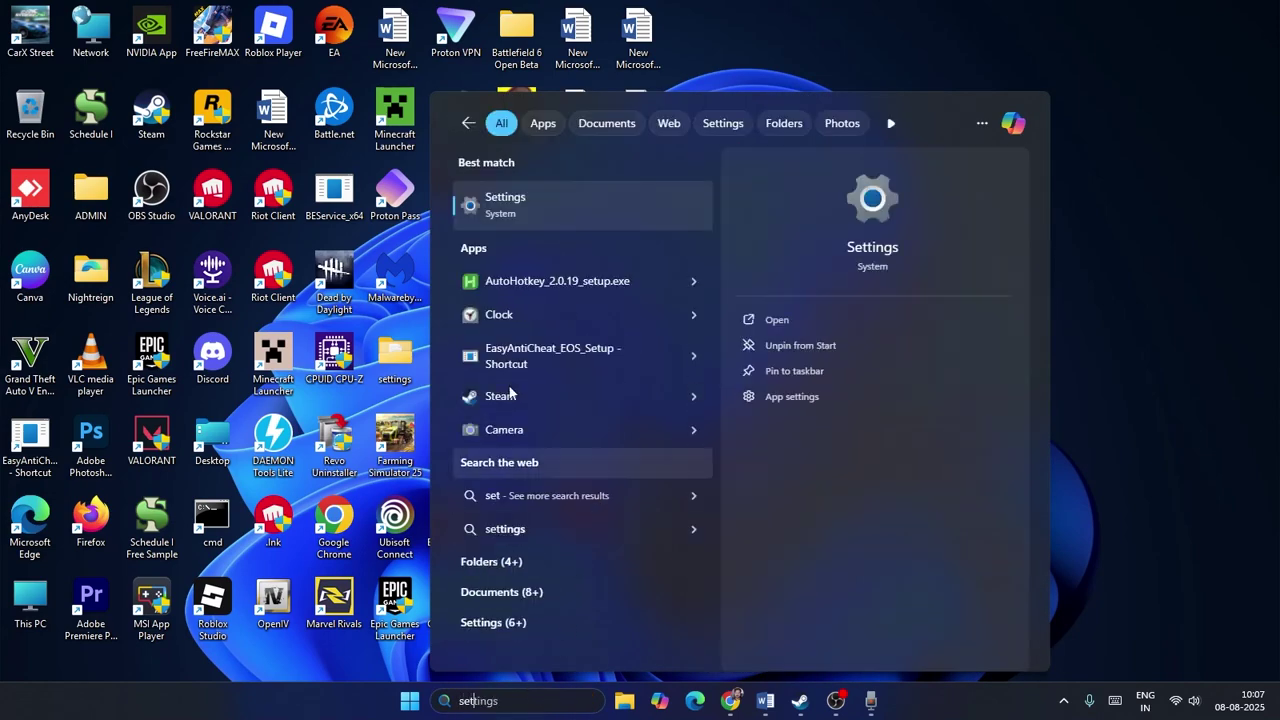
key("Return")
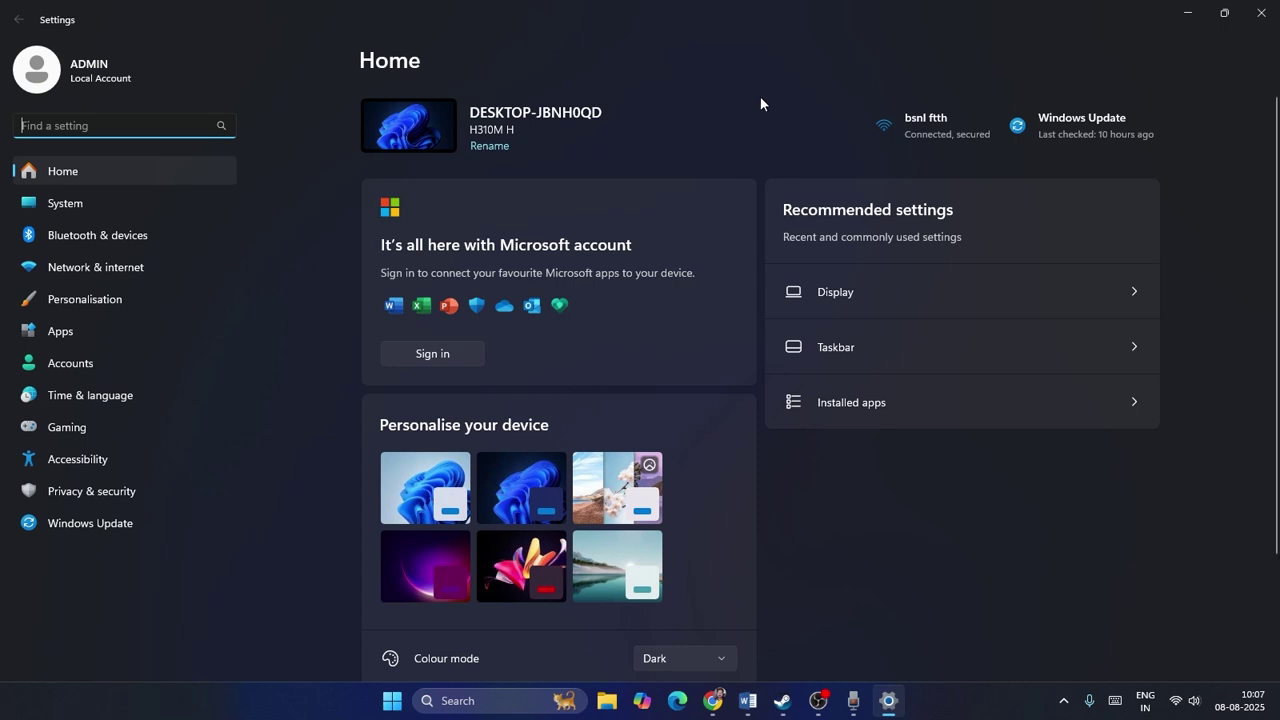
- Go to Accounts › Other users, start Add account, then cancel the Microsoft account sign-in dialog
left_click(117, 370)
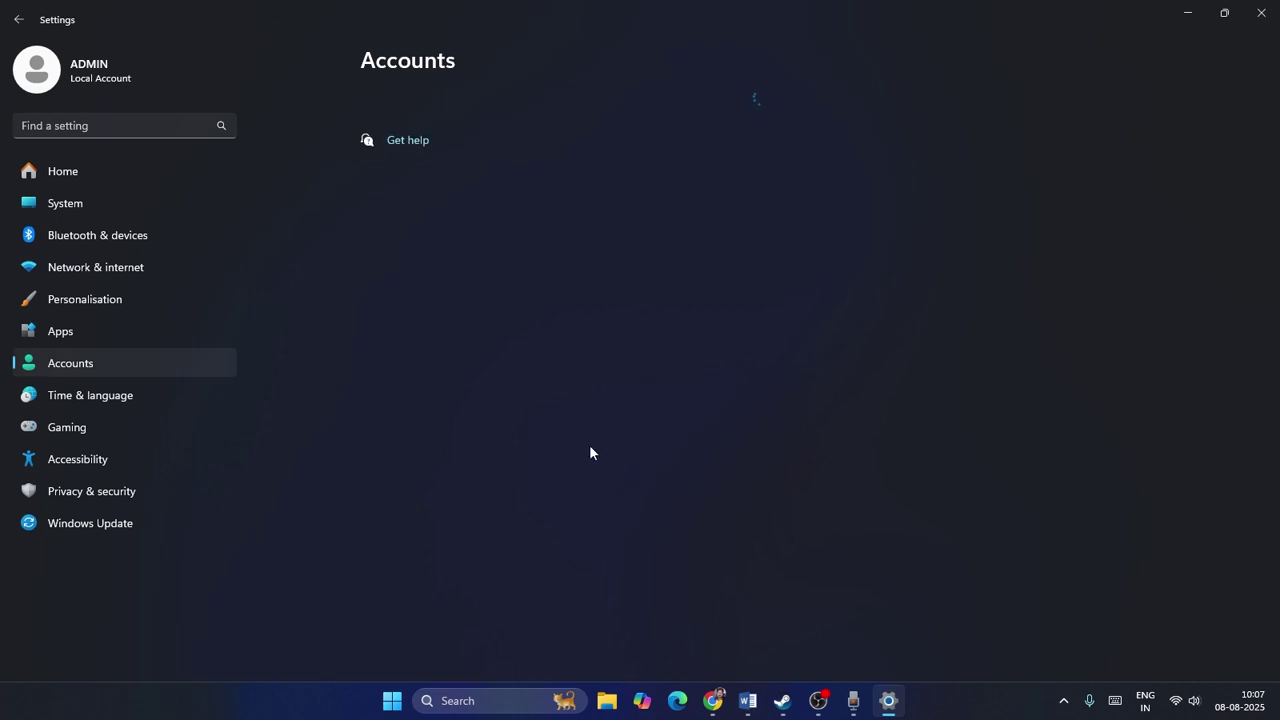
scroll(603, 347, "down", 5)
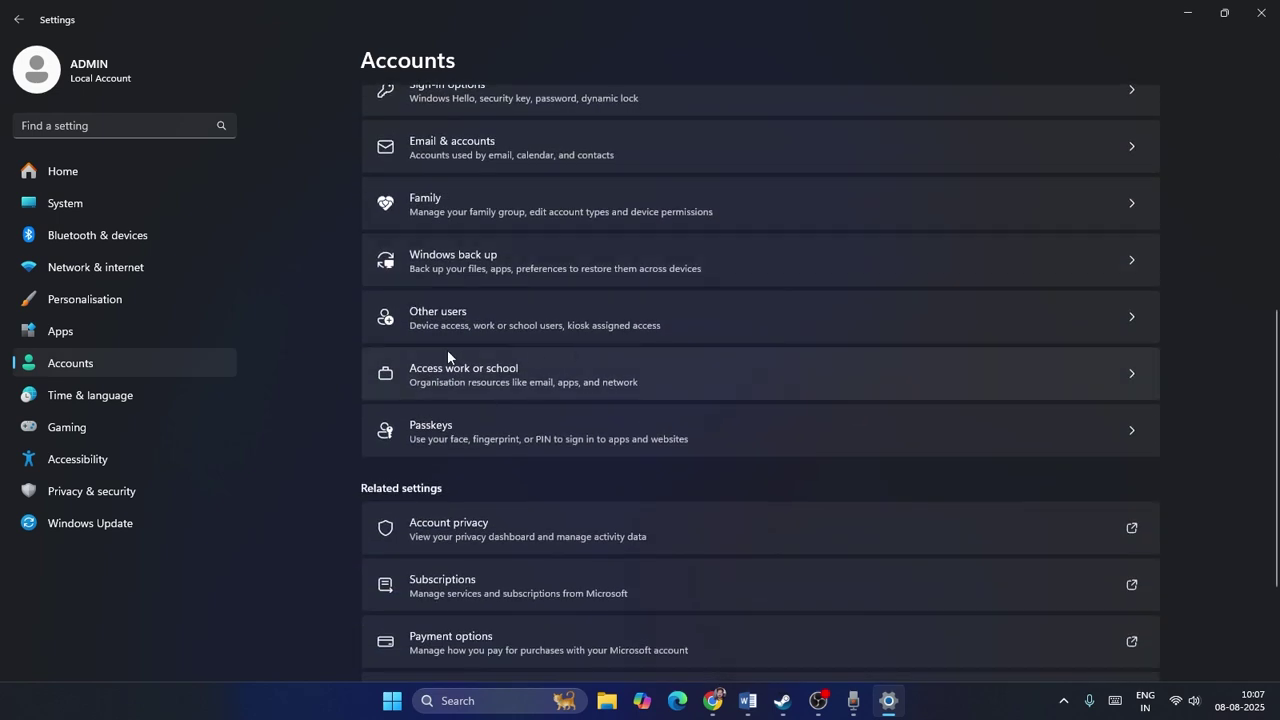
left_click(438, 316)
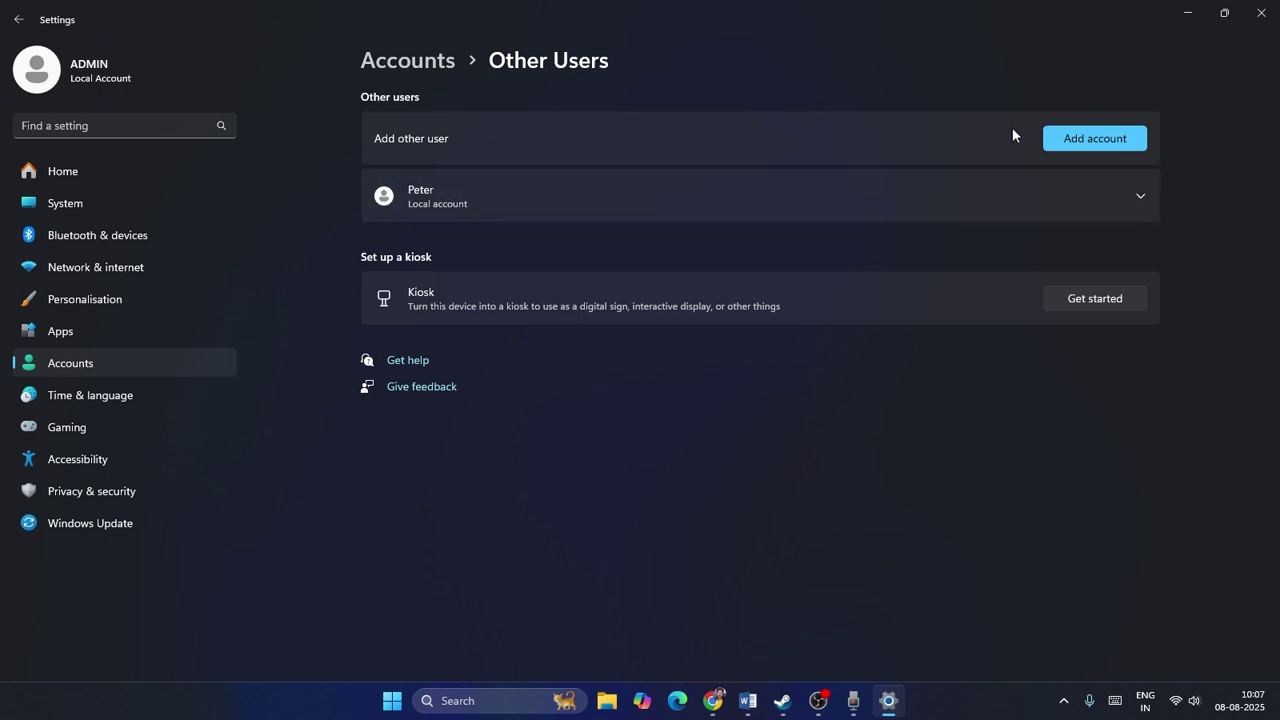
left_click(1094, 138)
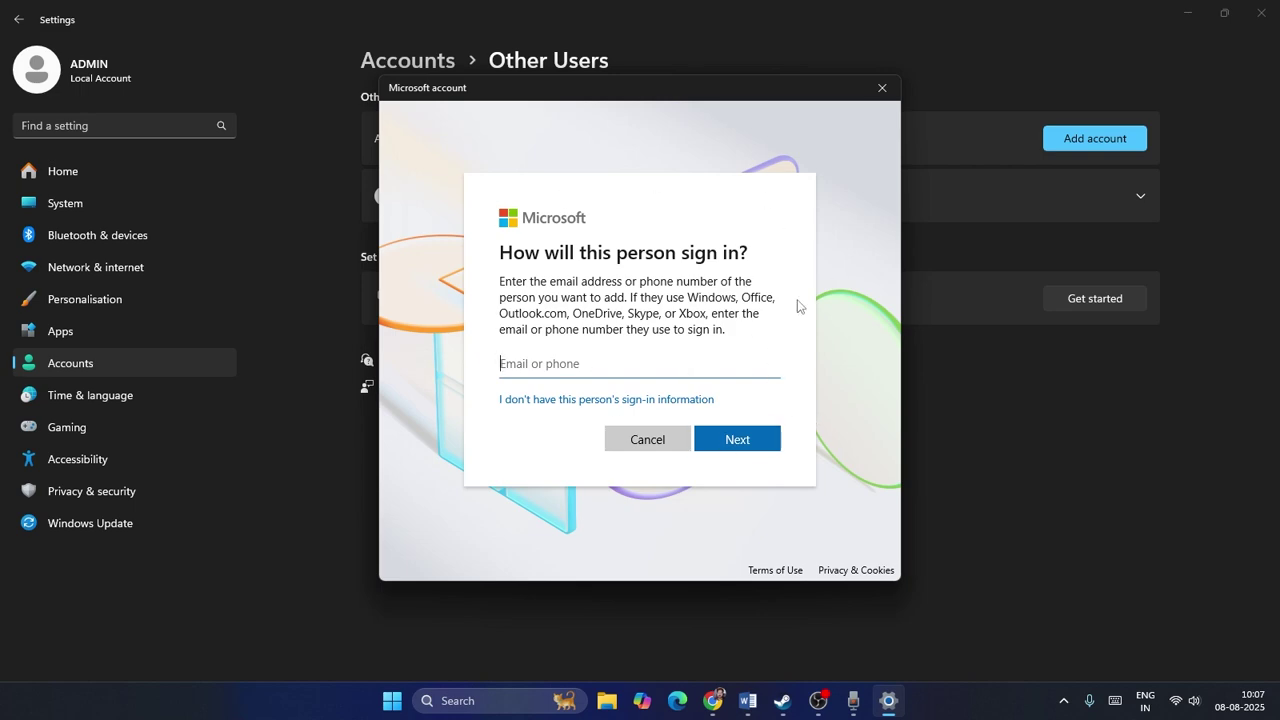
left_click(662, 438)
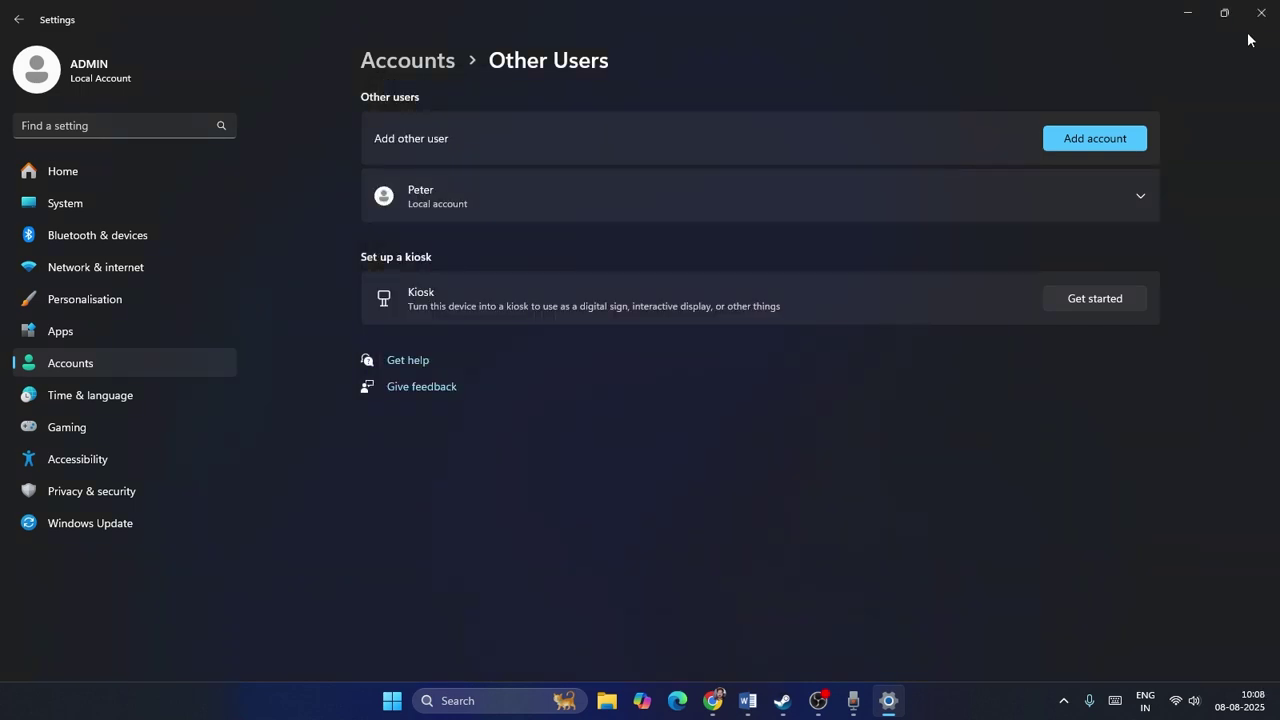
- Restore the maximised Settings window and close it, returning to the desktop
left_click(1224, 12)
left_click(980, 106)
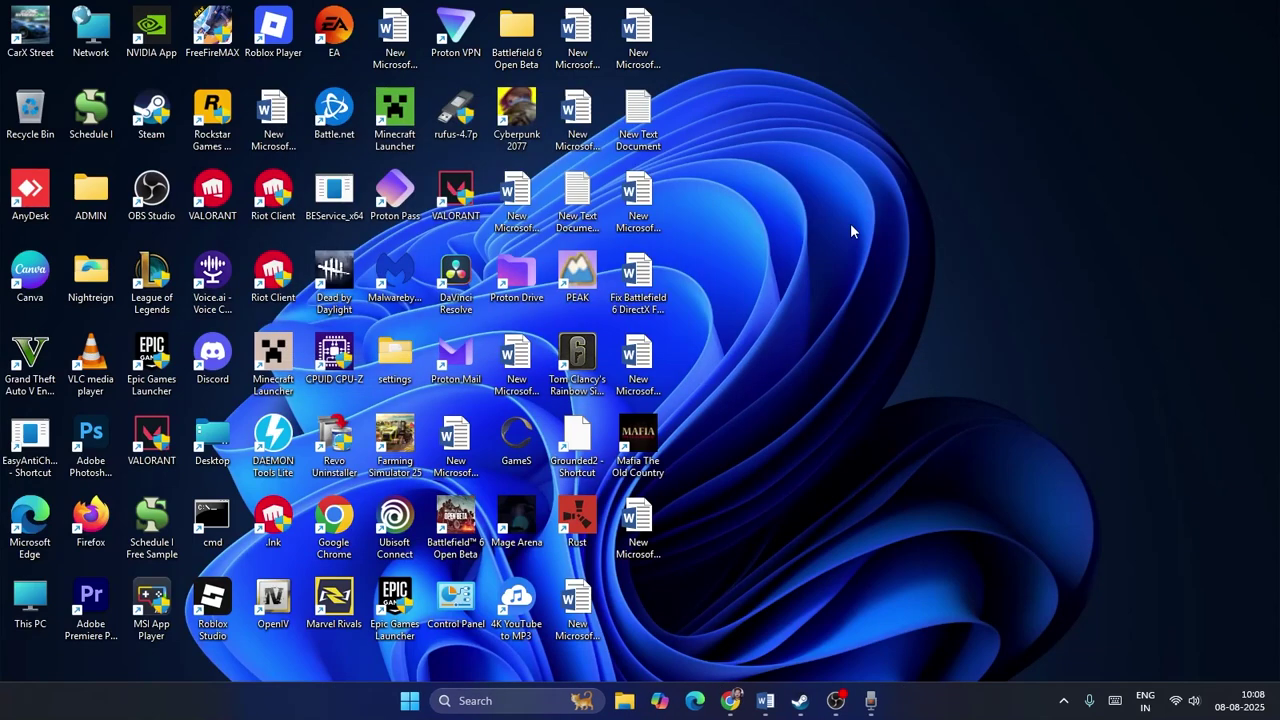